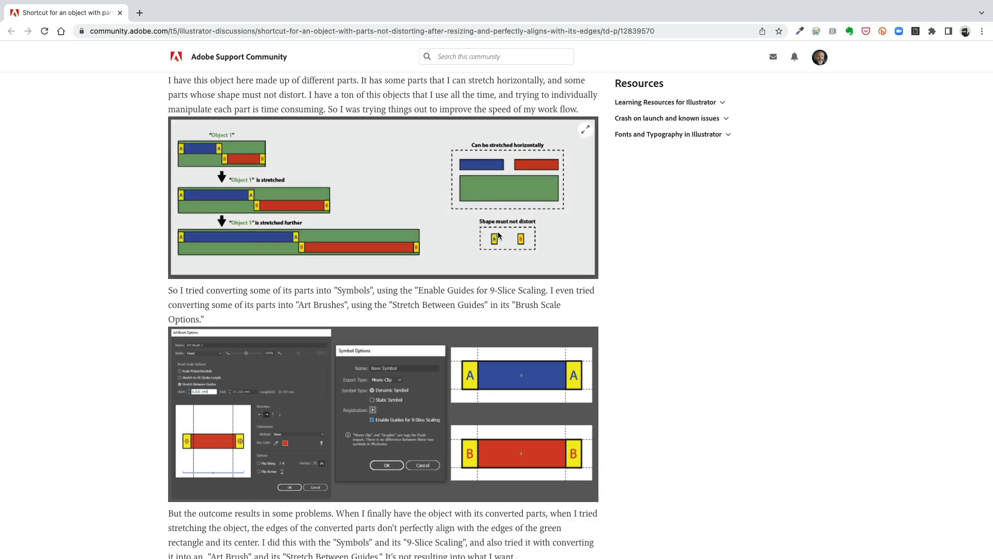
Enlarge the diagram in the forum post to examine it
left_click(585, 130)
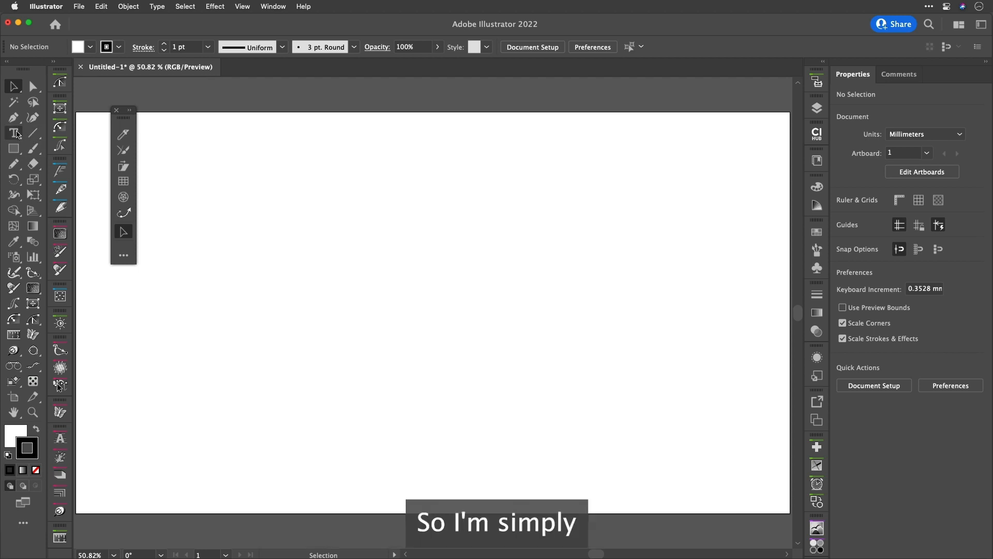
Create a point text object containing an uppercase A on the artboard
left_click(14, 132)
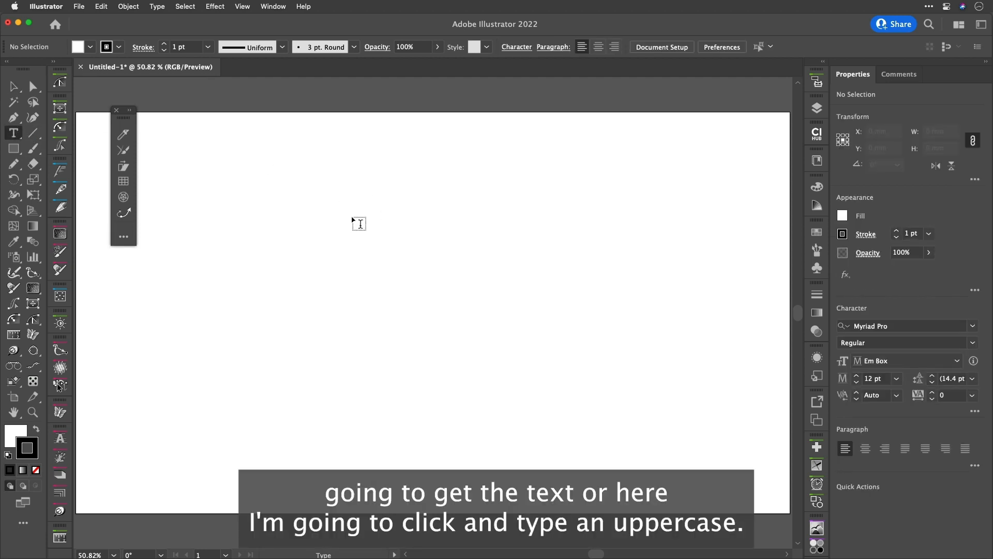
left_click(352, 215)
type("A")
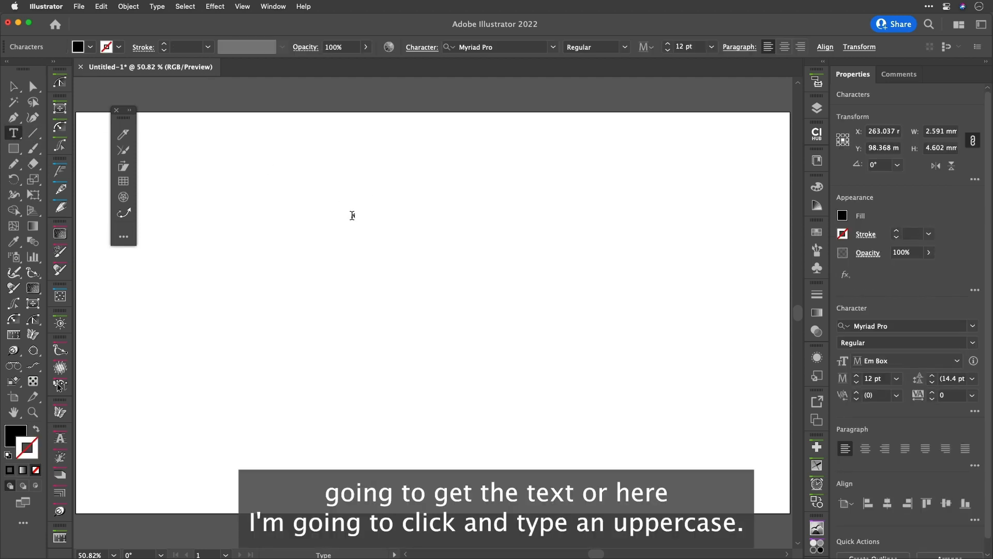
key("Escape")
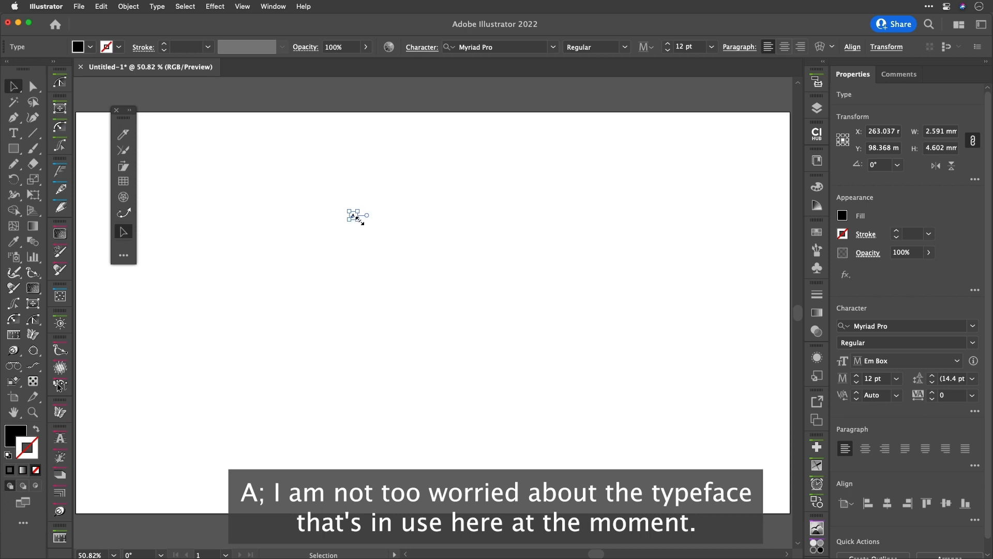
Scale the A up to about 168 pt, move it left, and fill it with red
left_click_drag(358, 220, 459, 295)
left_click_drag(381, 261, 309, 233)
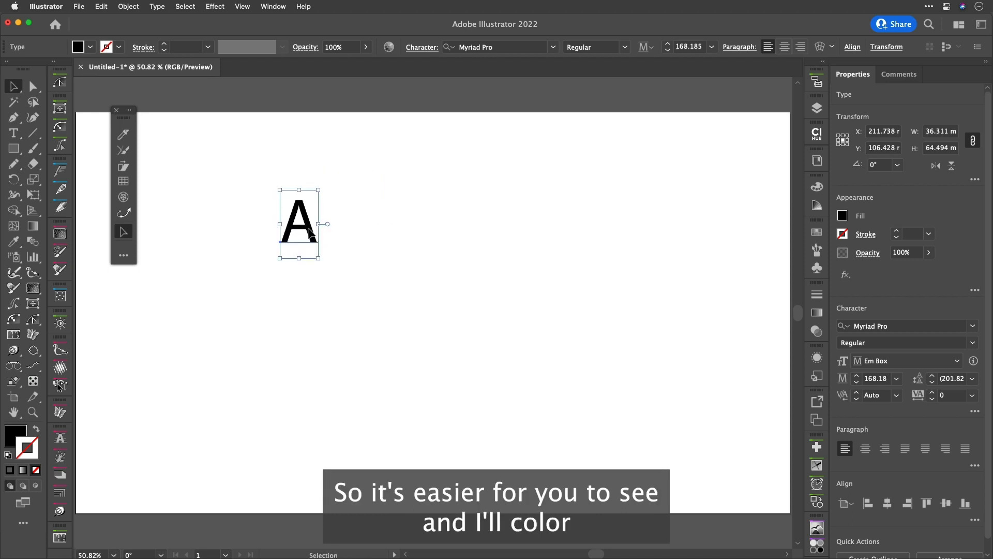
left_click(90, 47)
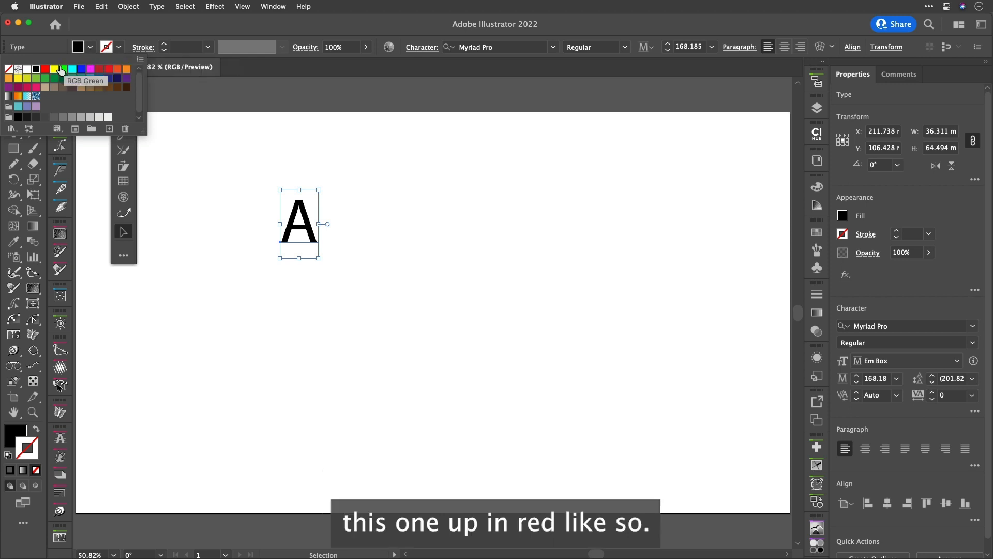
left_click(100, 70)
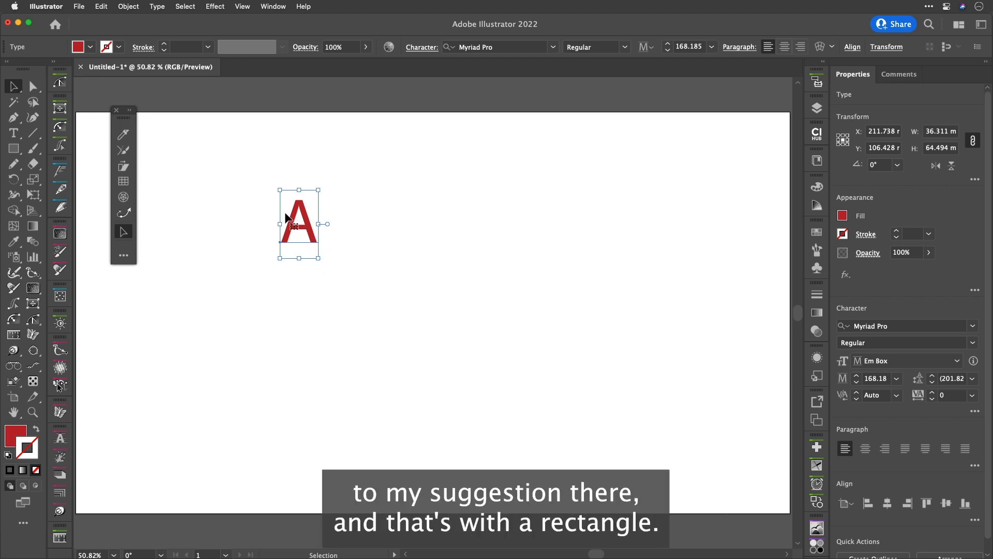
Draw a rectangle about 51 × 58 mm over the A and send it to the back
scroll(286, 215, "up", 3)
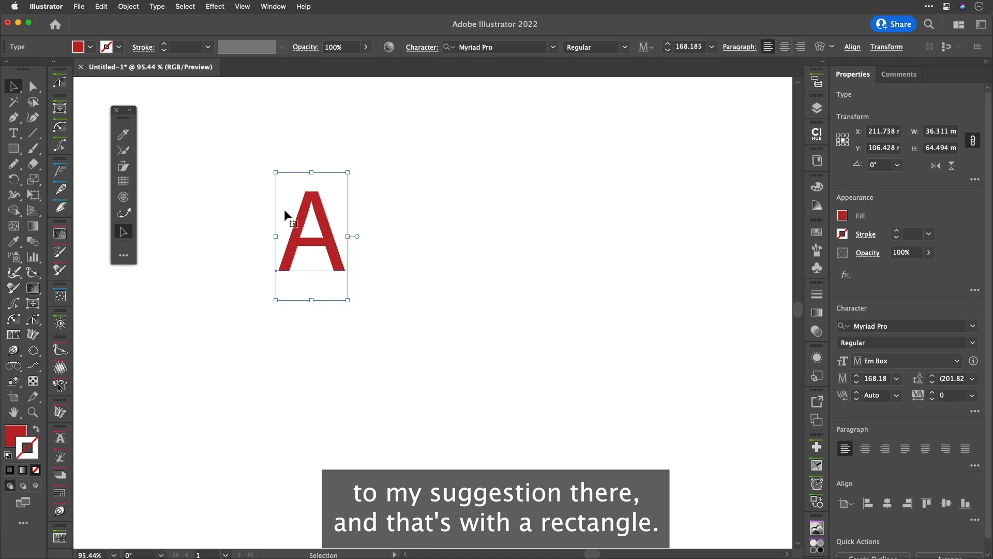
key("m")
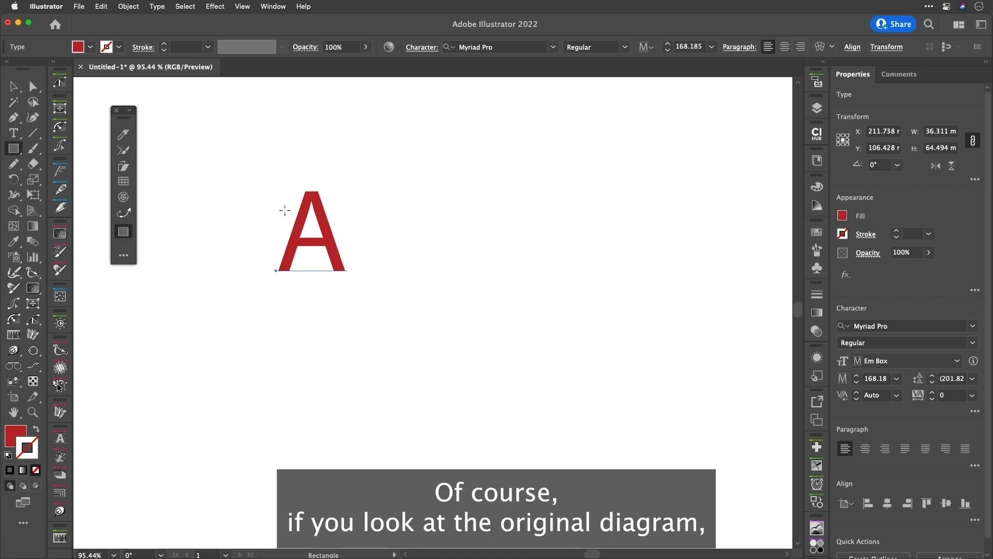
left_click_drag(262, 176, 363, 290)
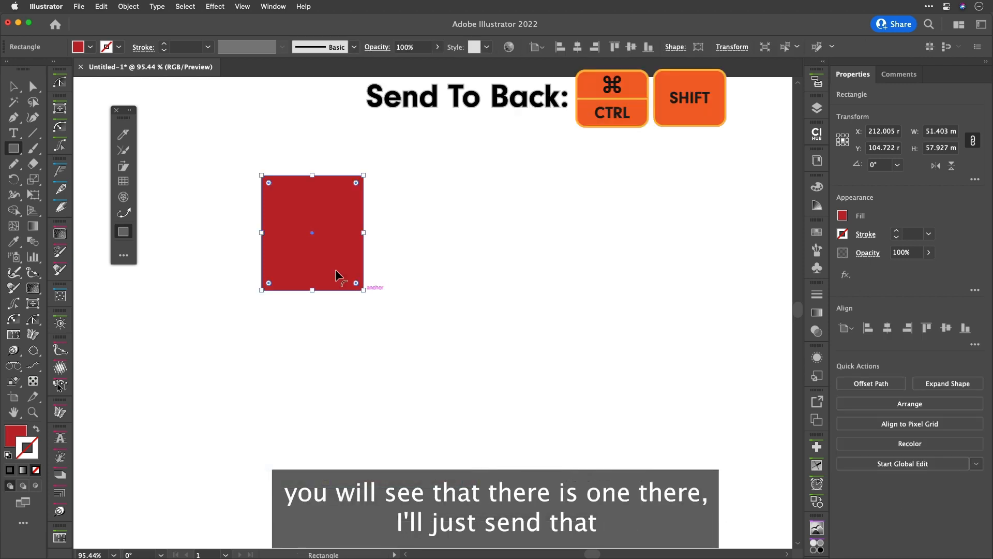
key("super+shift+bracketleft")
Set the rectangle's fill to the yellow FFE400 (R 255, G 228, B 0)
left_click(91, 47)
left_click(90, 48)
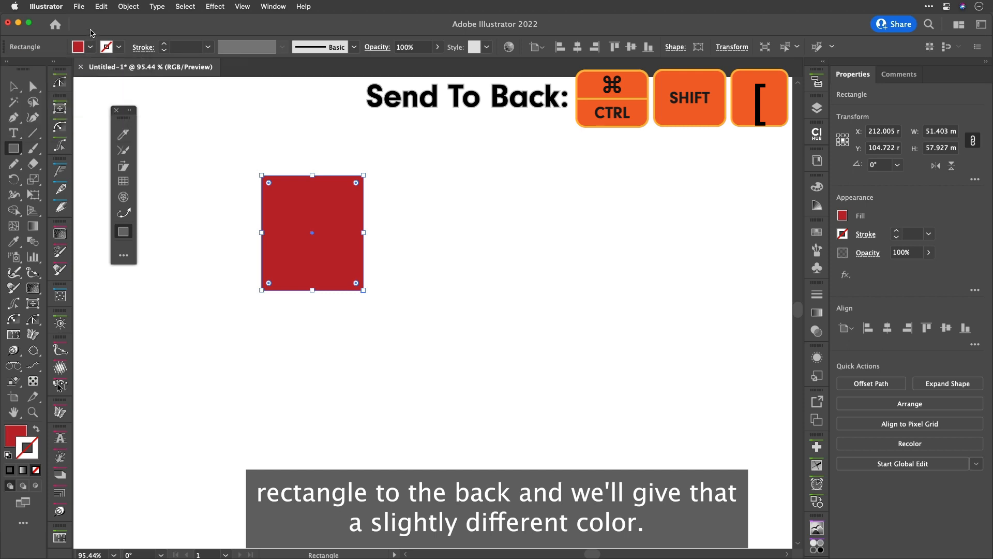
left_click(91, 47, "shift")
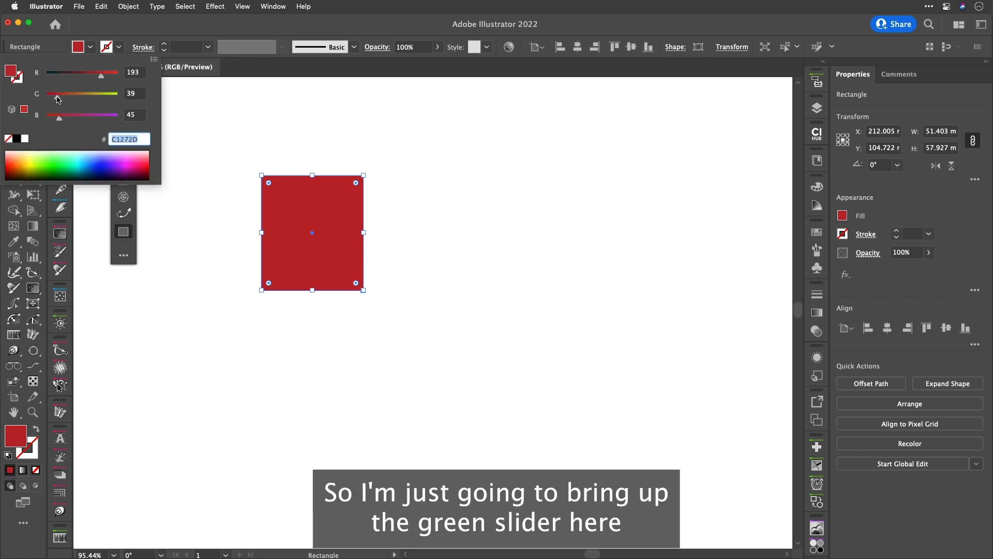
left_click_drag(62, 98, 108, 76)
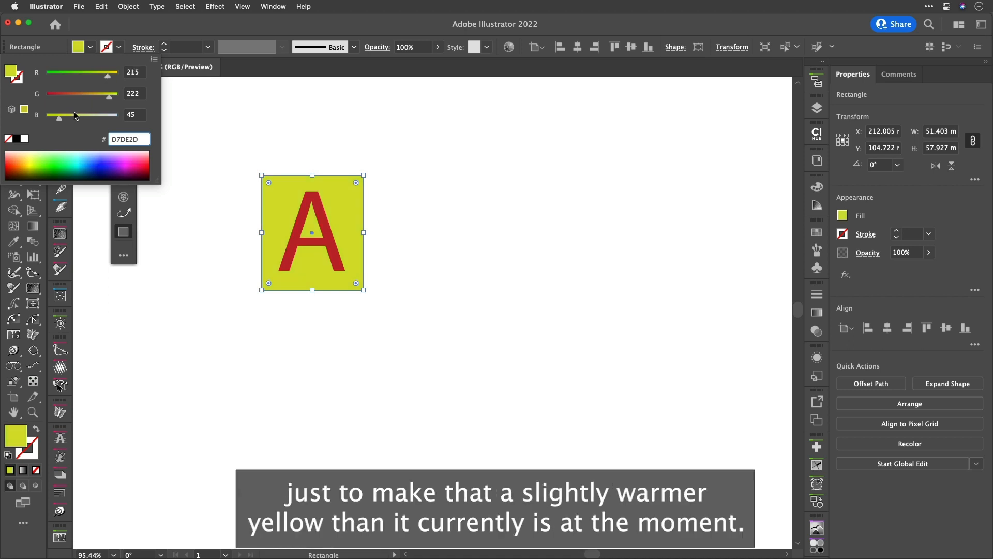
left_click_drag(59, 118, 31, 121)
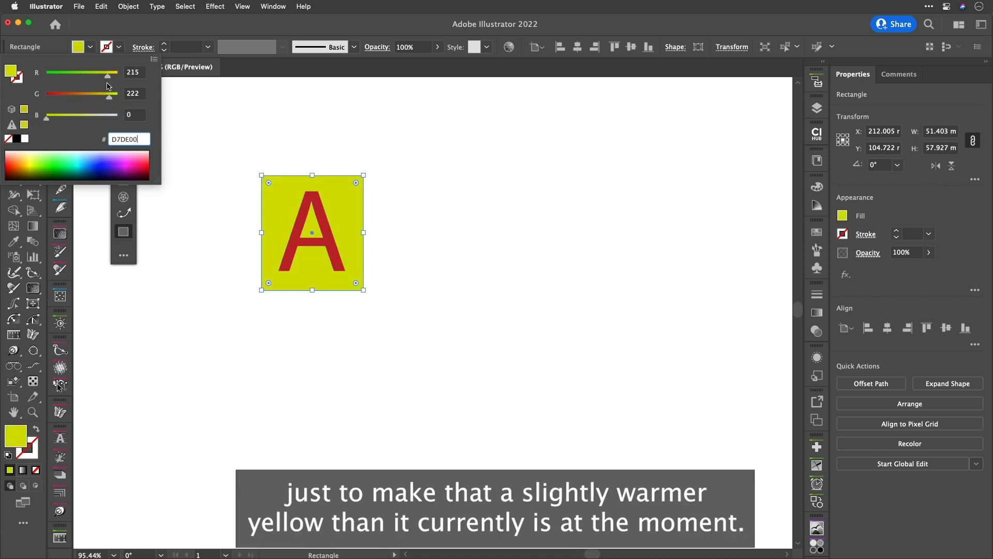
left_click_drag(108, 77, 112, 99)
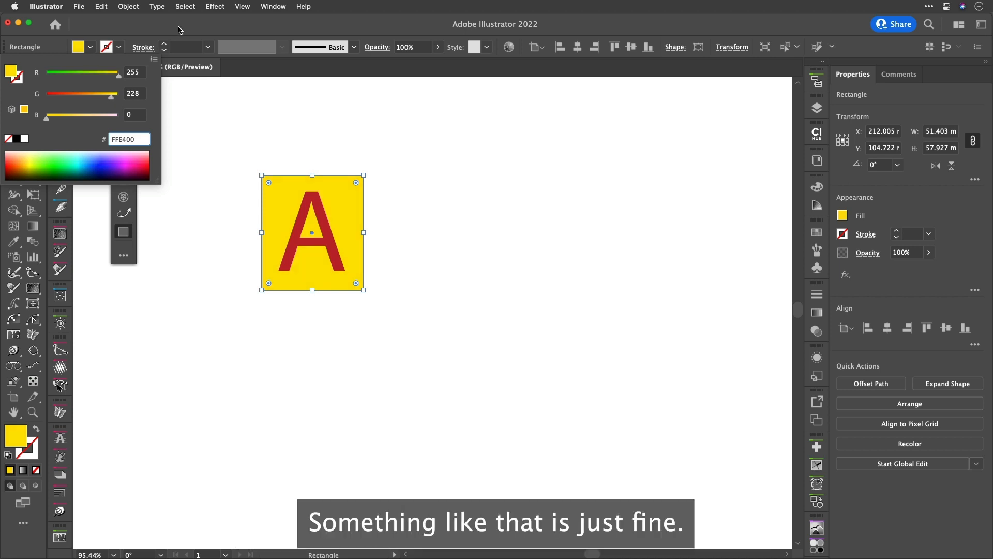
left_click(179, 29)
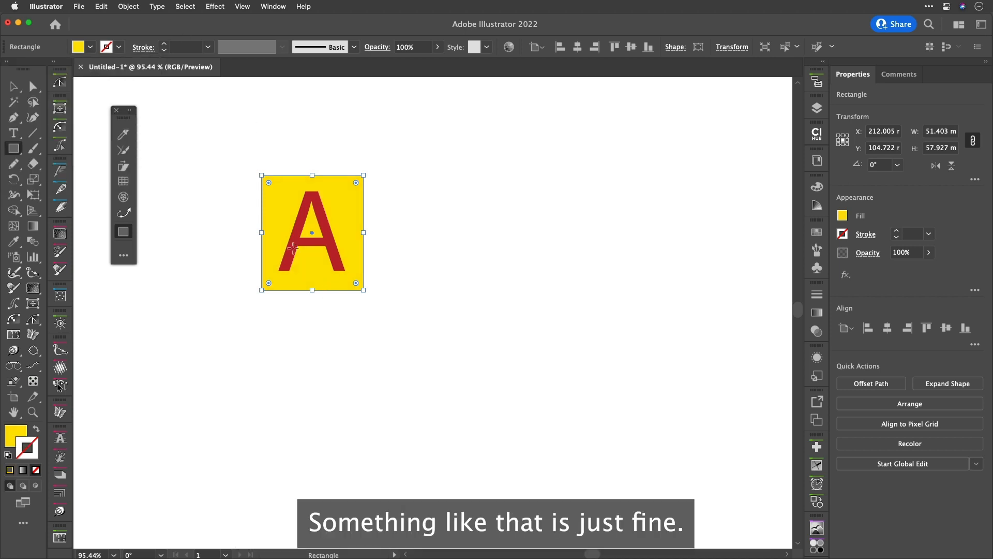
Narrow the rectangle from both sides to about 43 mm wide
left_click_drag(261, 233, 268, 233)
left_click_drag(362, 233, 354, 234)
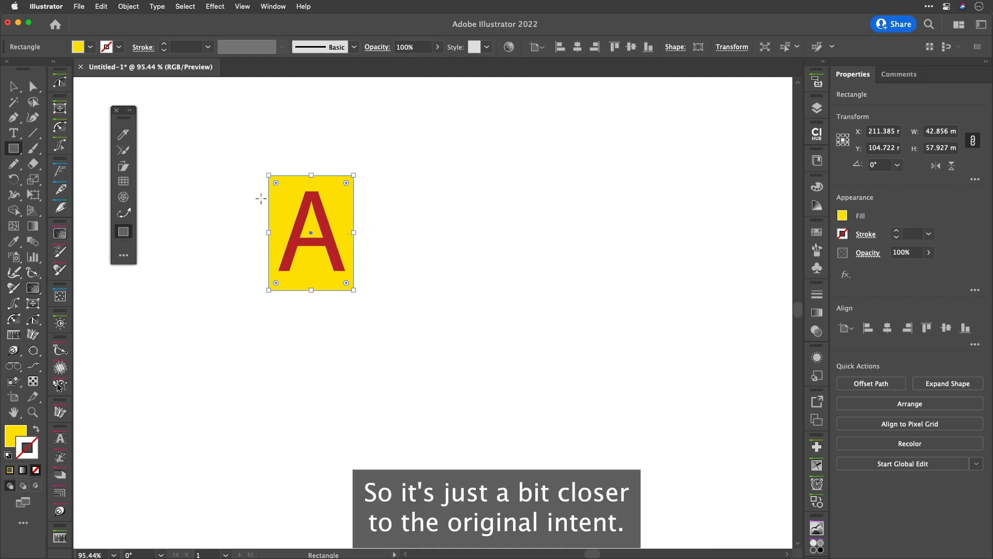
key("v")
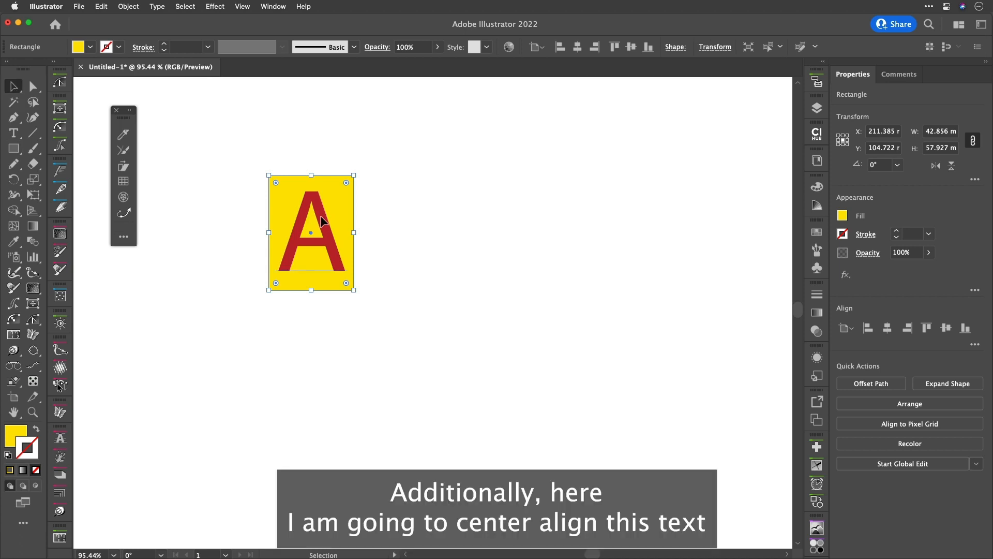
Center-align the A's paragraph and reposition the letter centered over the rectangle
left_click(310, 217)
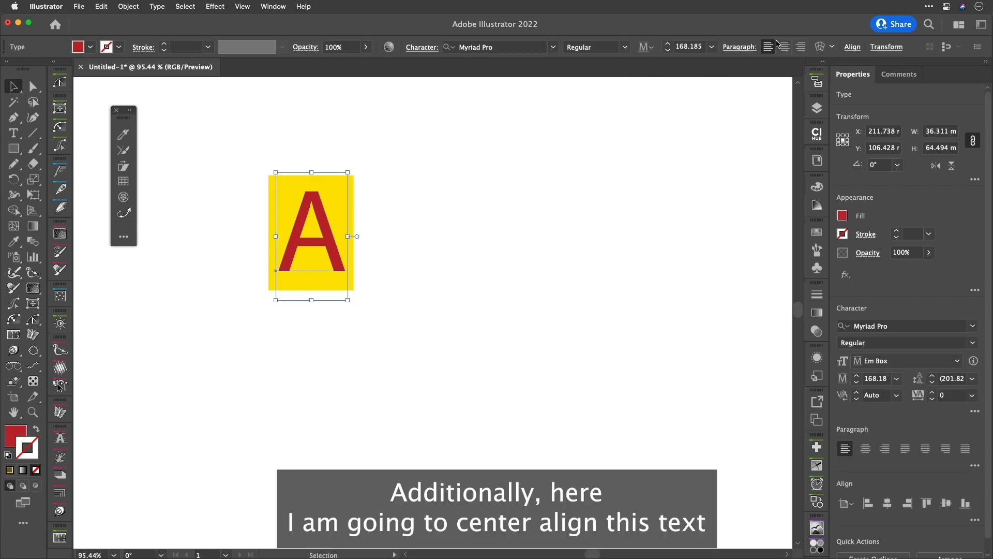
left_click(785, 47)
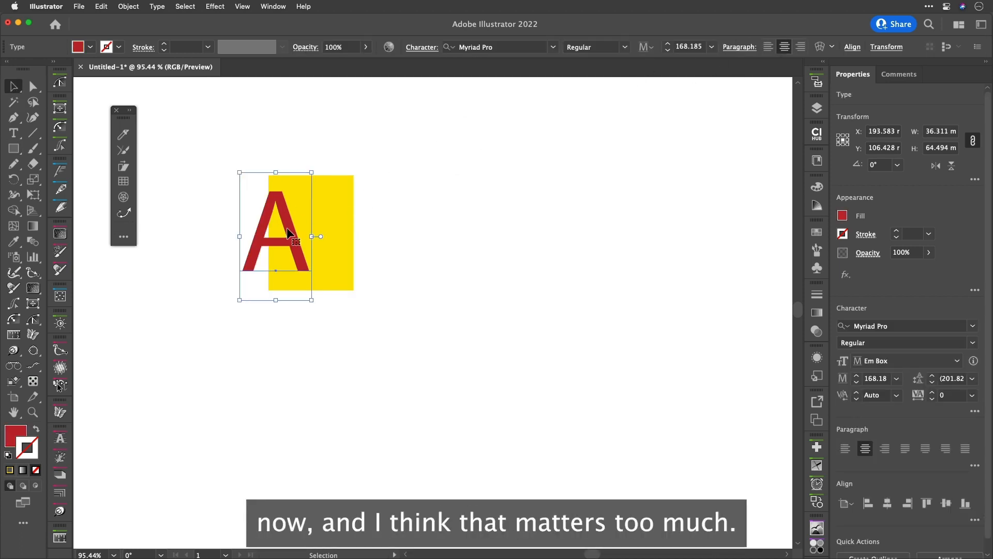
left_click_drag(291, 223, 325, 232)
left_click(290, 147)
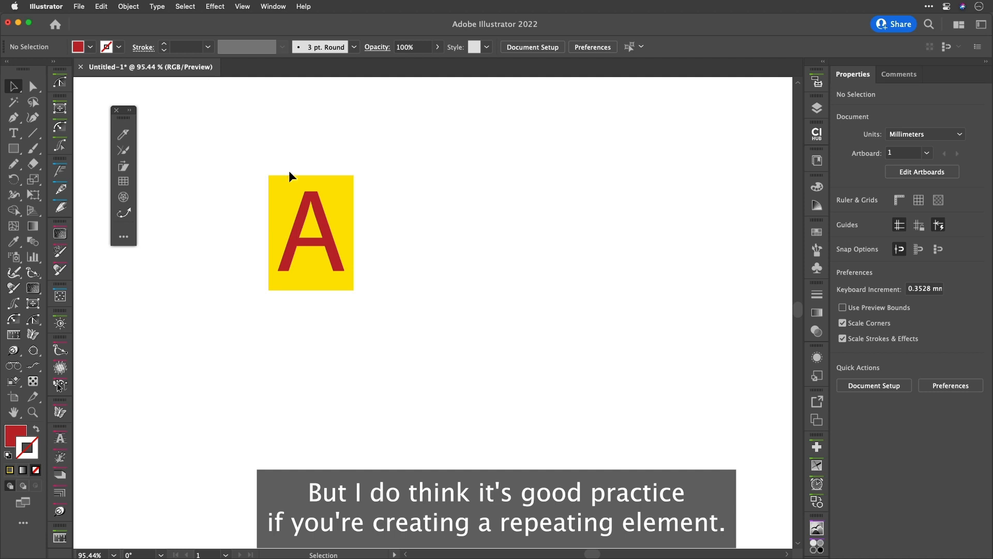
Stretch the rectangle's top and bottom edges to about 65 mm tall
left_click(291, 184)
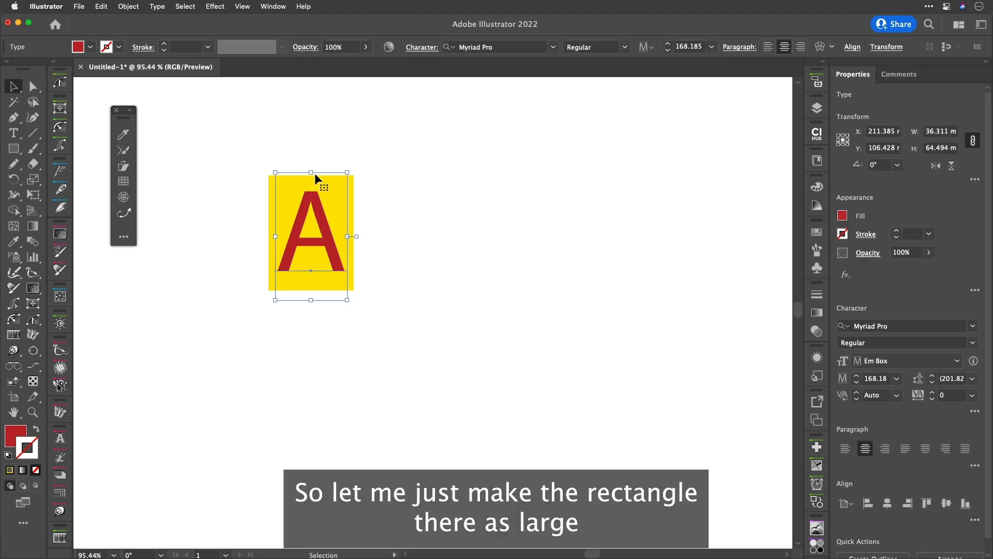
left_click(269, 191)
left_click_drag(312, 176, 311, 166)
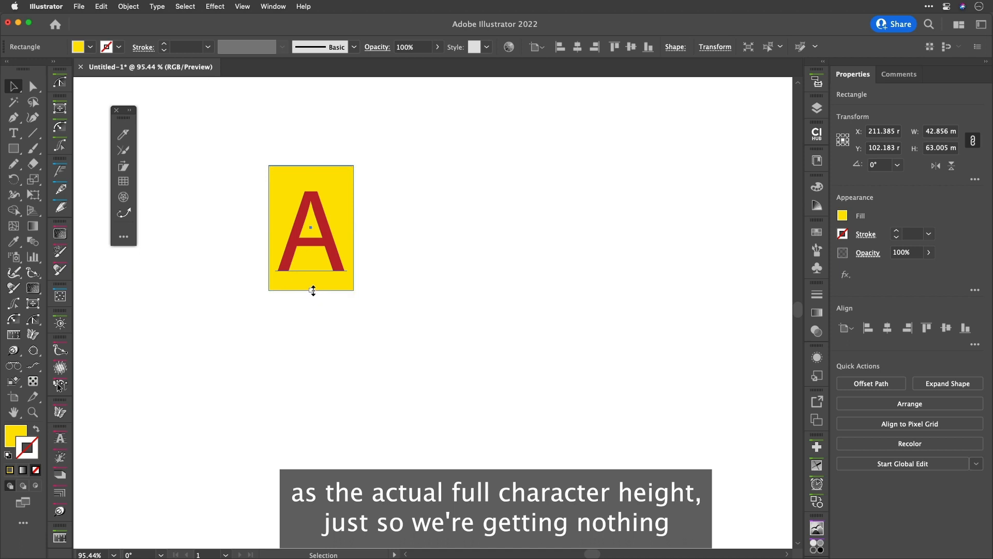
left_click_drag(312, 291, 313, 294)
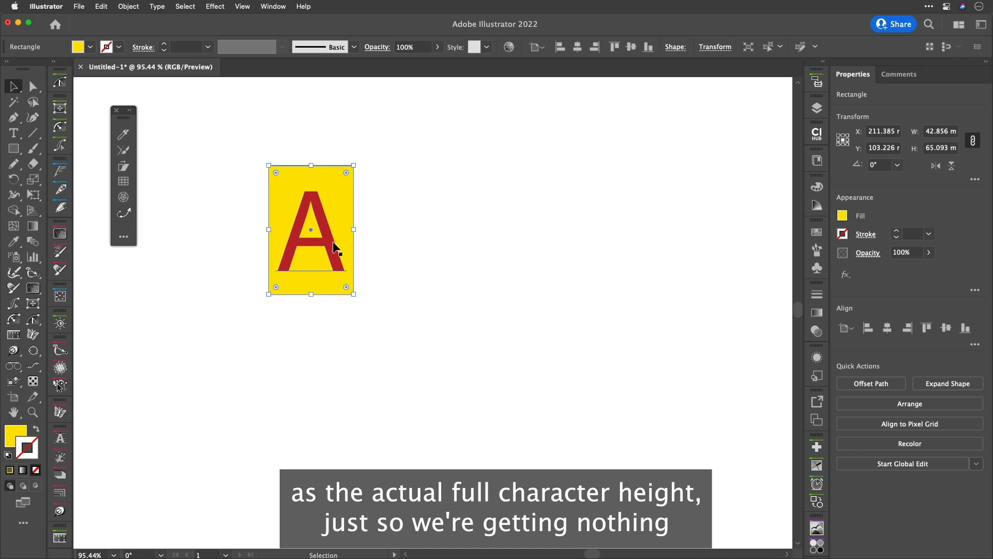
left_click(397, 219)
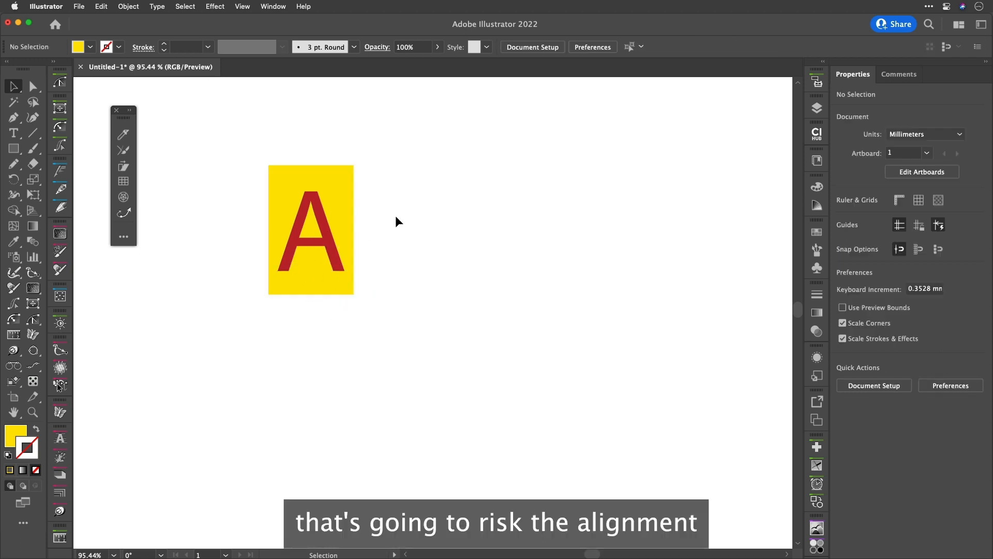
Extend the rectangle's bottom edge to the A's text frame, about 70 mm tall
left_click(319, 210)
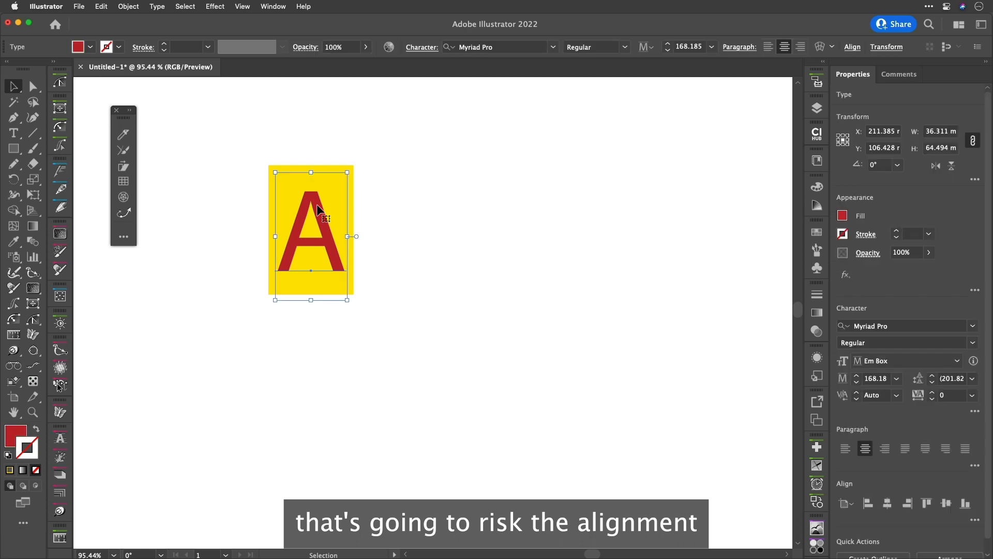
left_click(353, 284)
left_click_drag(312, 294, 313, 305)
Select the rectangle and the A together and group them
left_click(377, 235)
left_click_drag(376, 211, 309, 269)
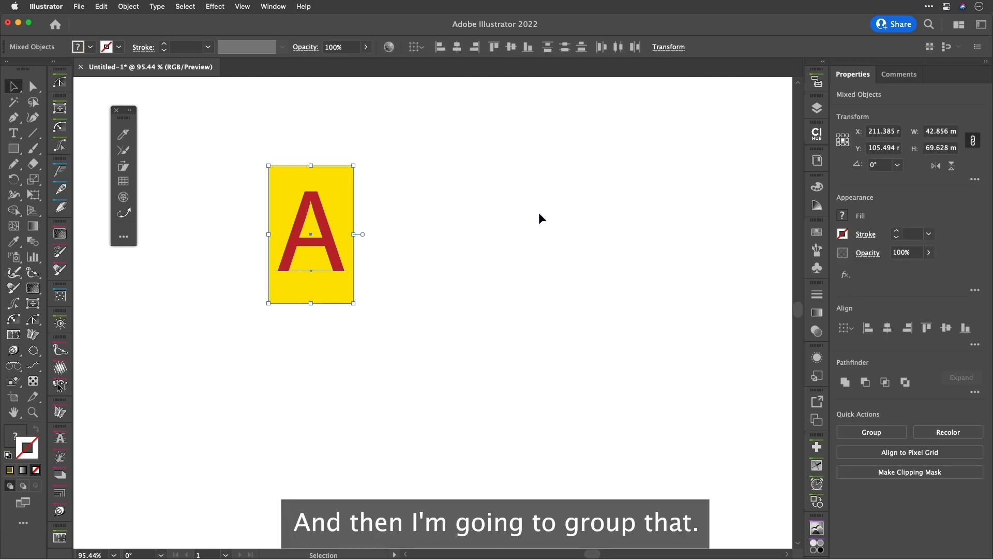
key("super+g")
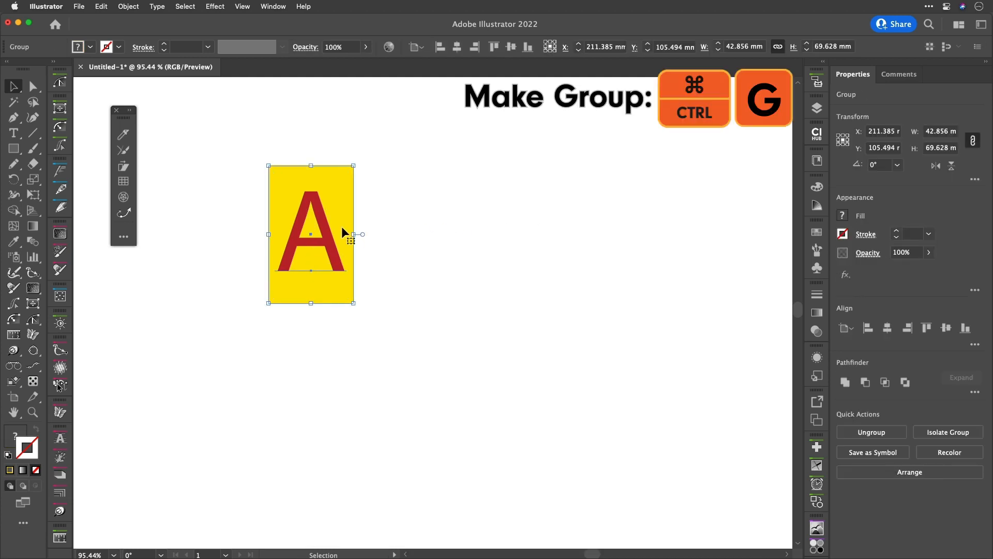
Duplicate the lettered group to the right and change the copy's letter to B
left_click_drag(329, 238, 533, 243)
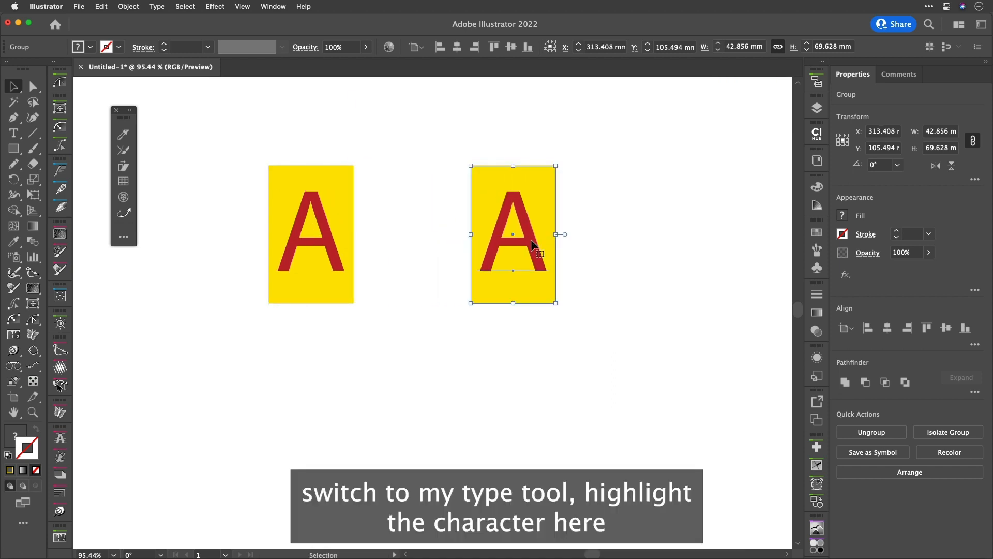
key("t")
double_click(506, 230)
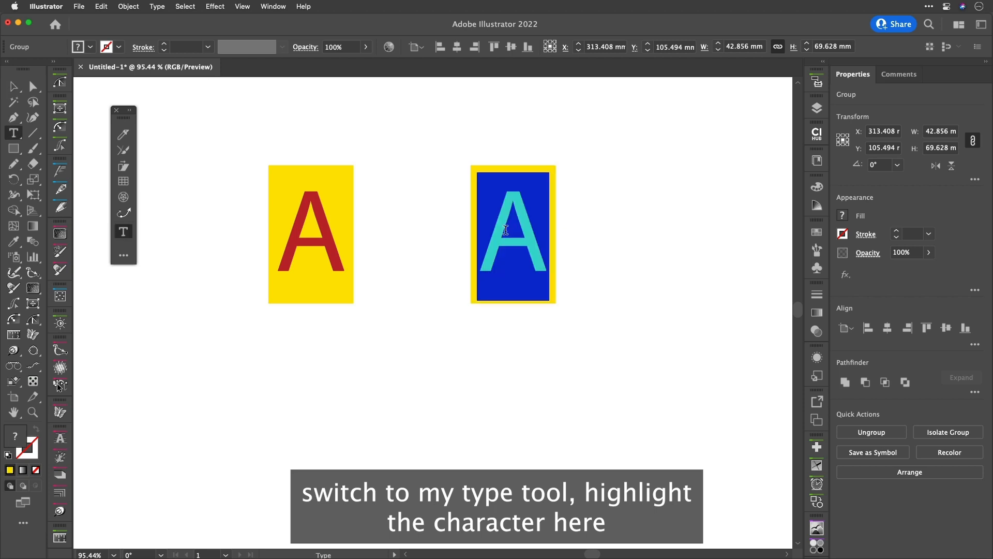
type("B")
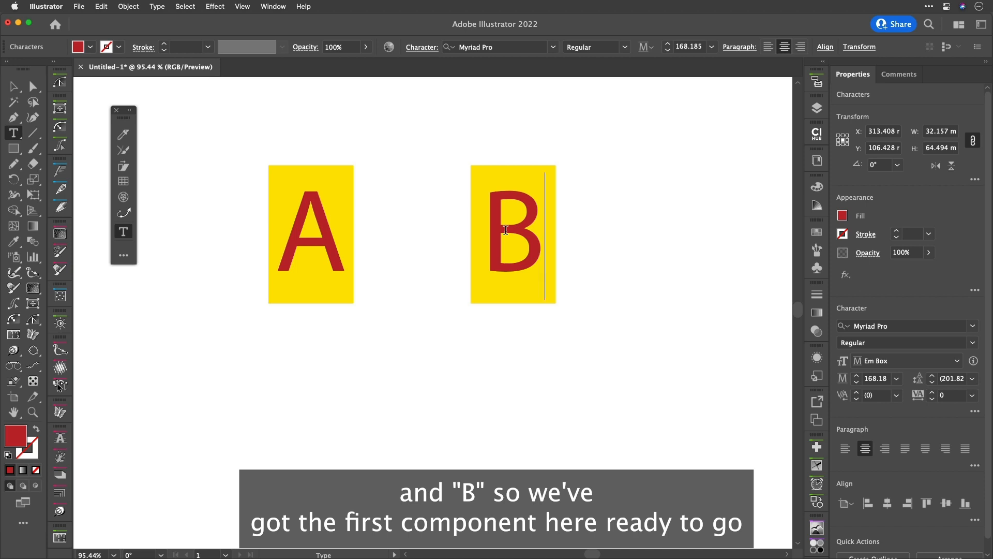
left_click(13, 88)
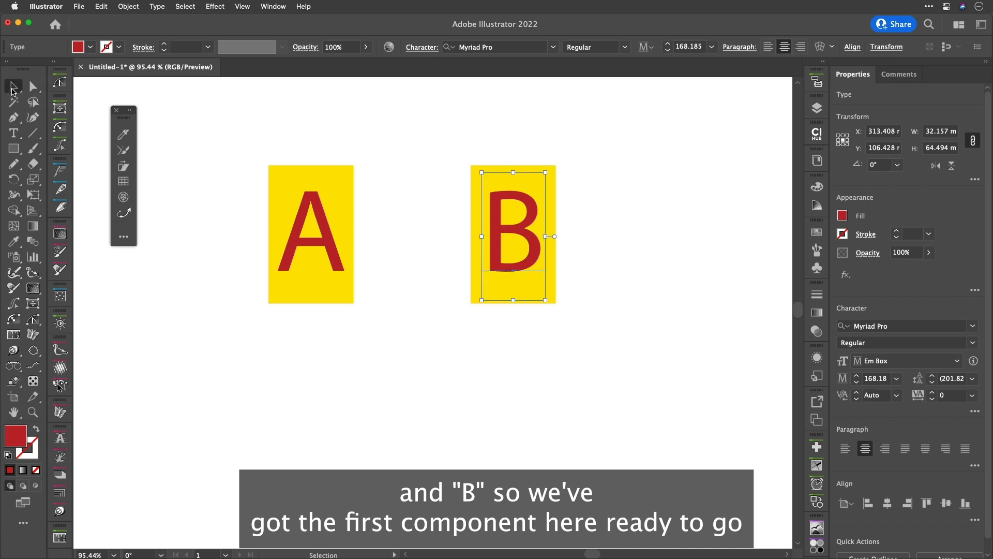
Select both letter groups and group them into one group
left_click_drag(585, 146, 292, 253)
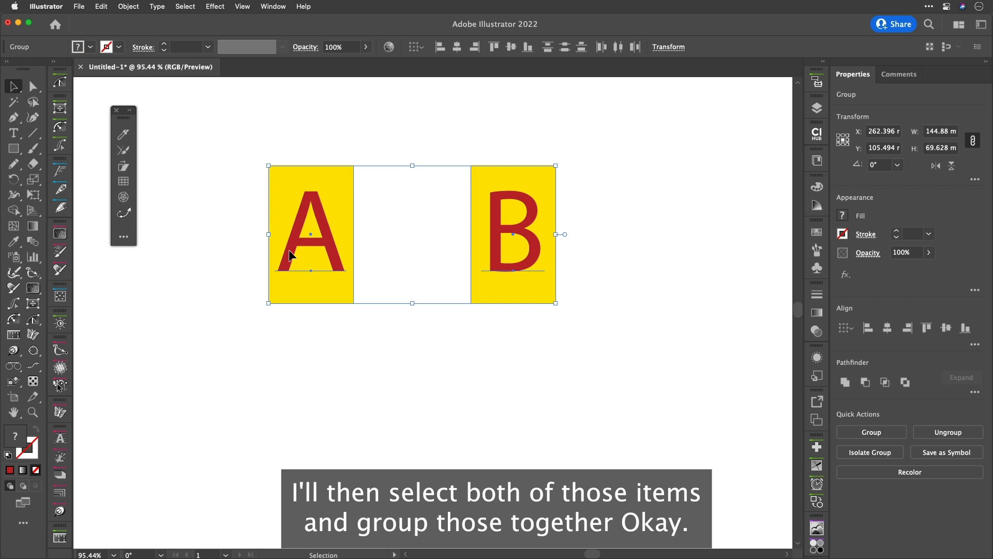
key("super+g")
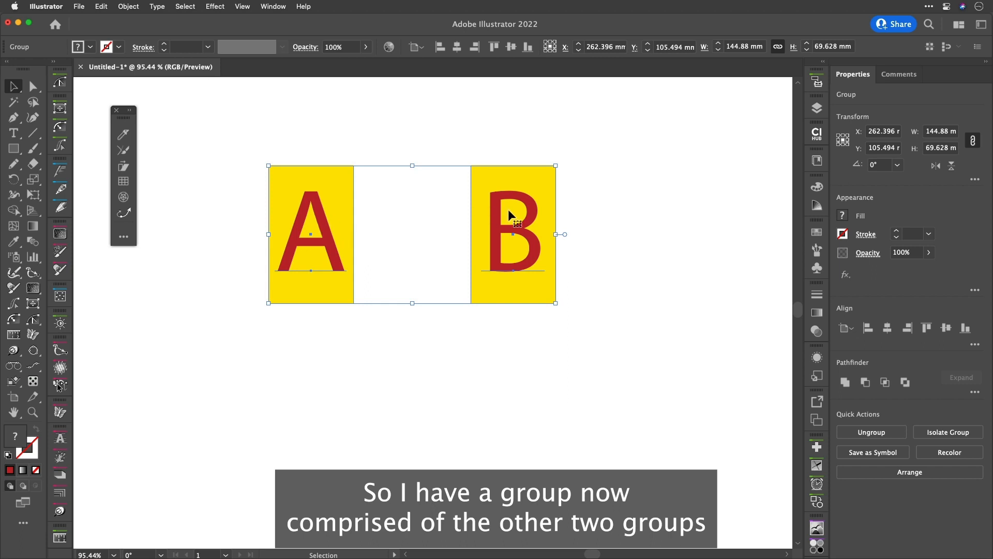
Open the Appearance panel and add a new fill to the combined group
left_click(817, 357)
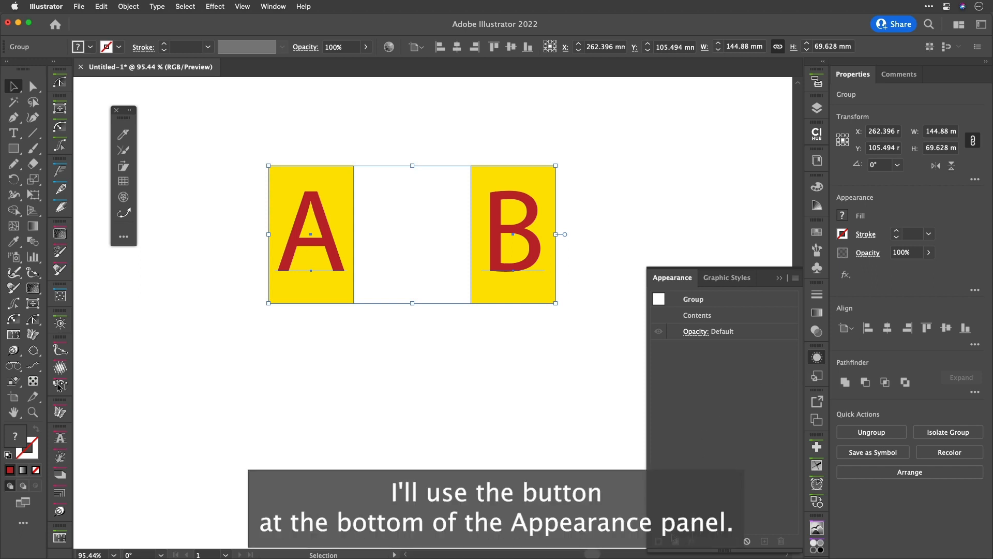
left_click(675, 541)
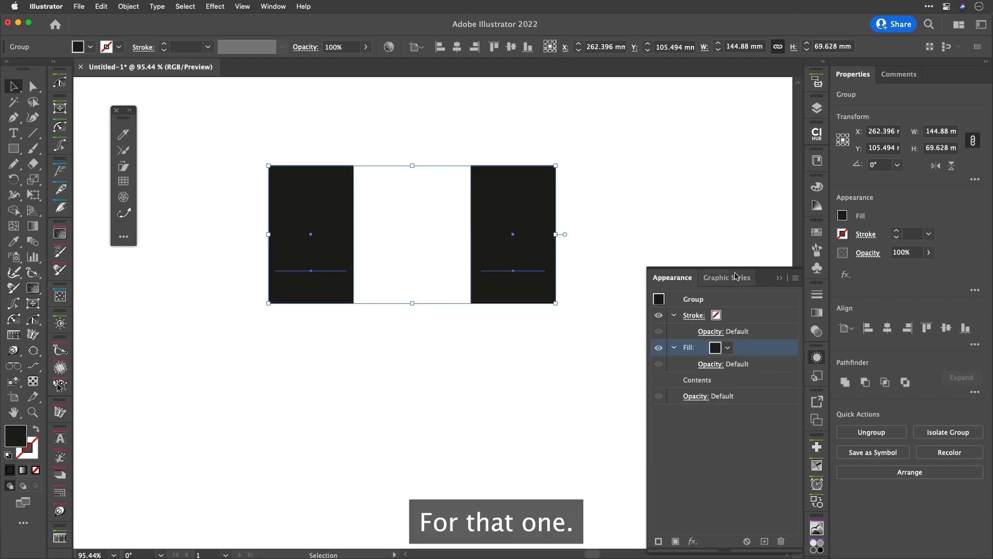
Set the combined group's new fill colour to red
left_click(728, 348)
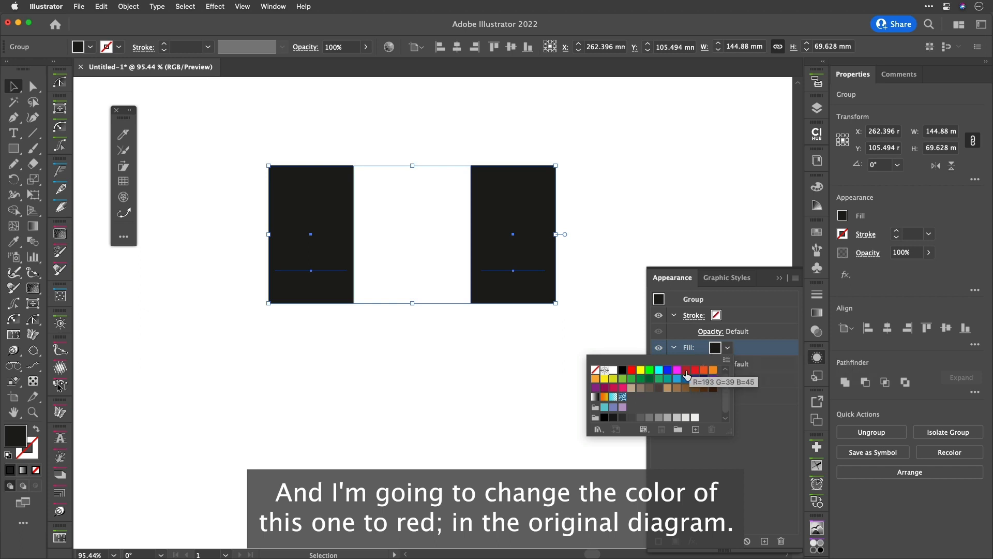
left_click(686, 370)
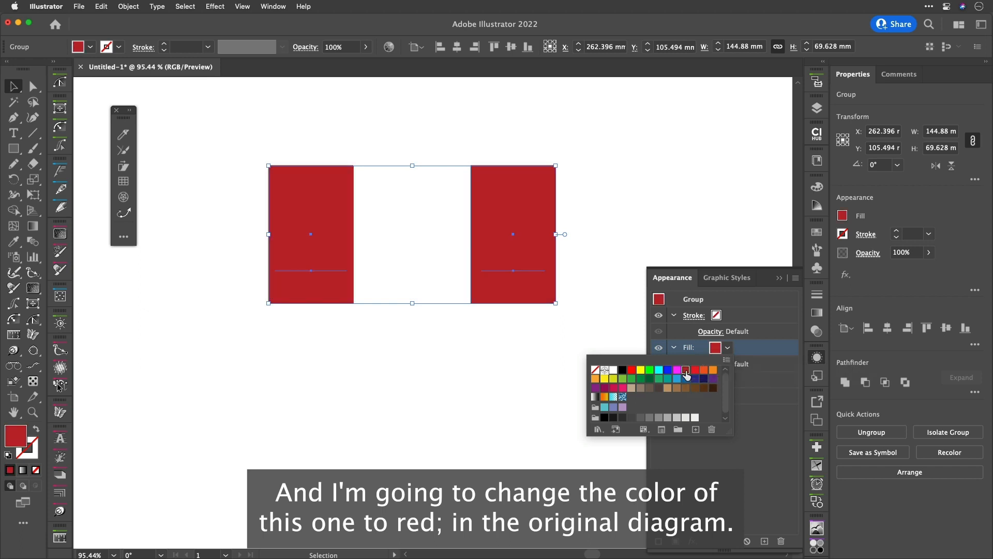
left_click(761, 349)
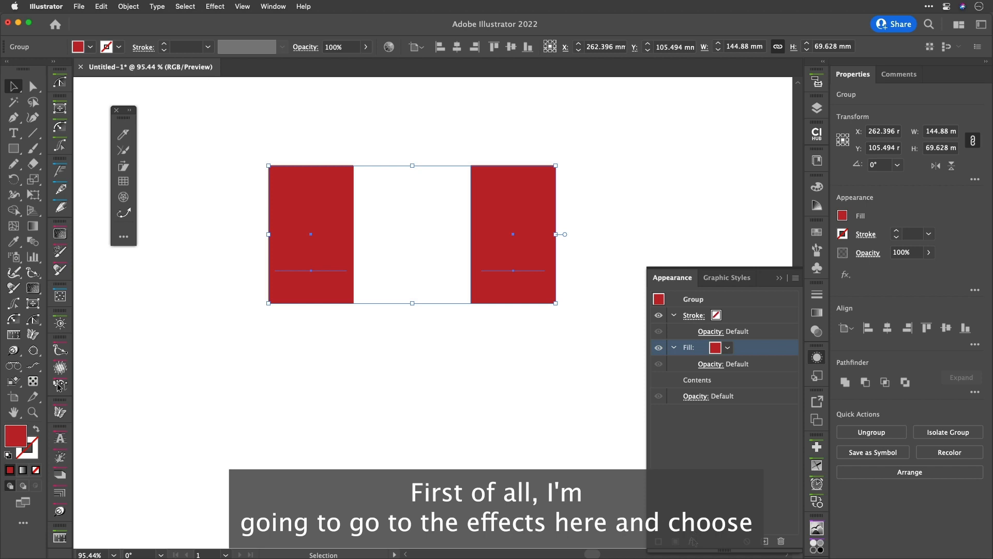
Apply a Convert to Shape Rectangle effect to the fill with 0 mm extra width and height, then move the fill below the contents
left_click(694, 542)
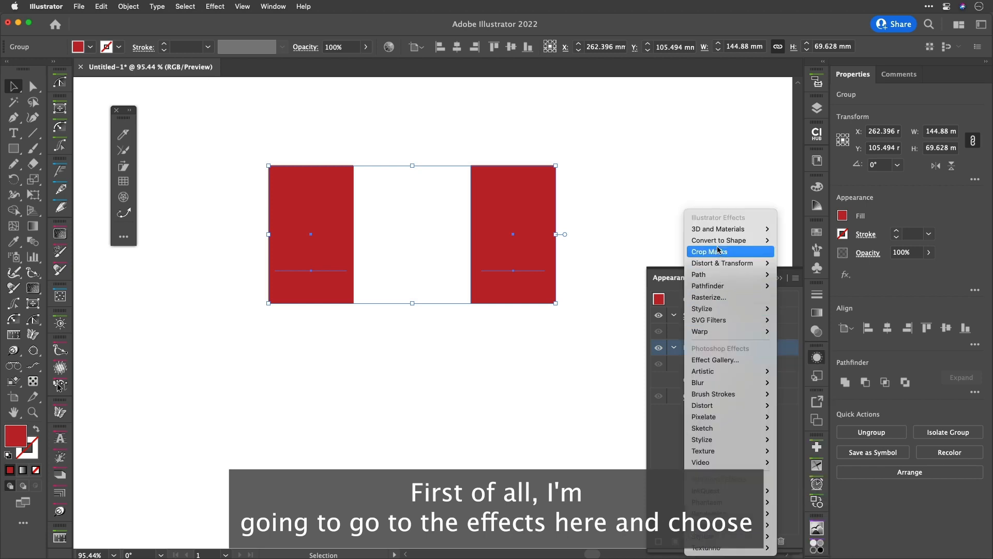
mouse_move(722, 240)
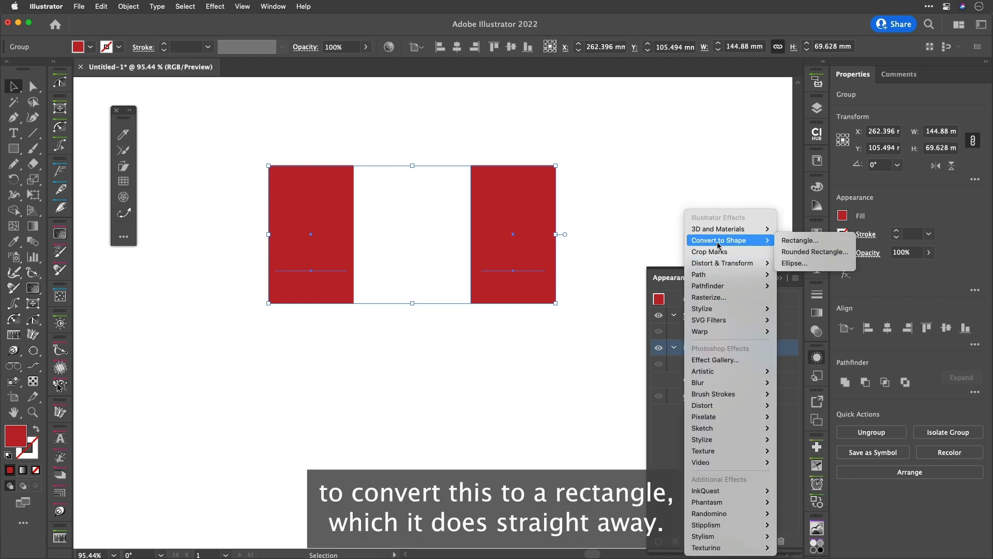
left_click(796, 240)
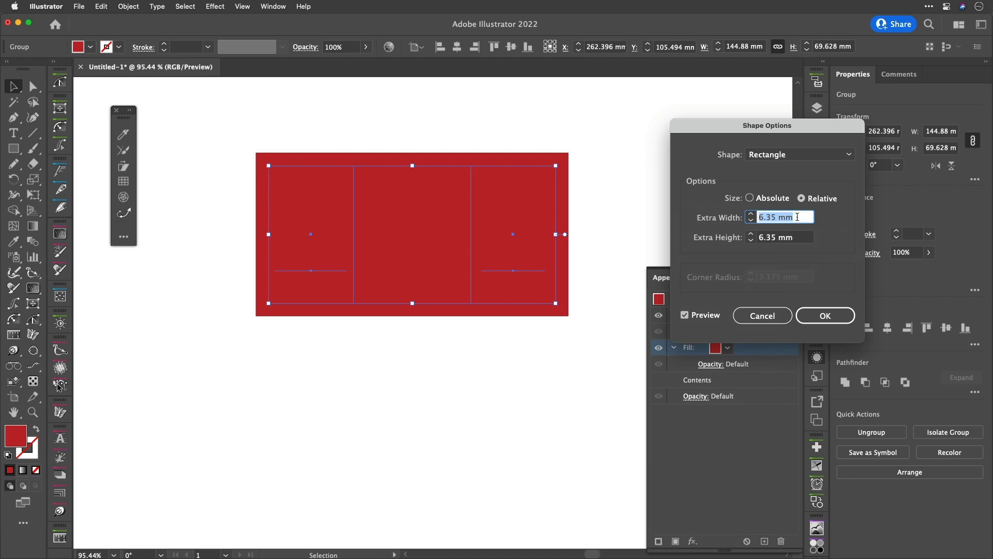
type("0")
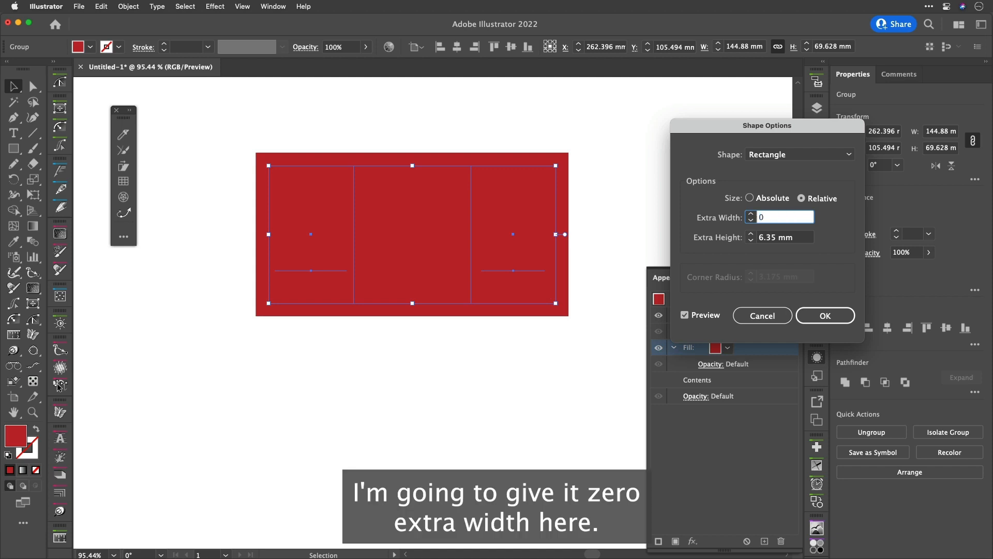
key("Tab")
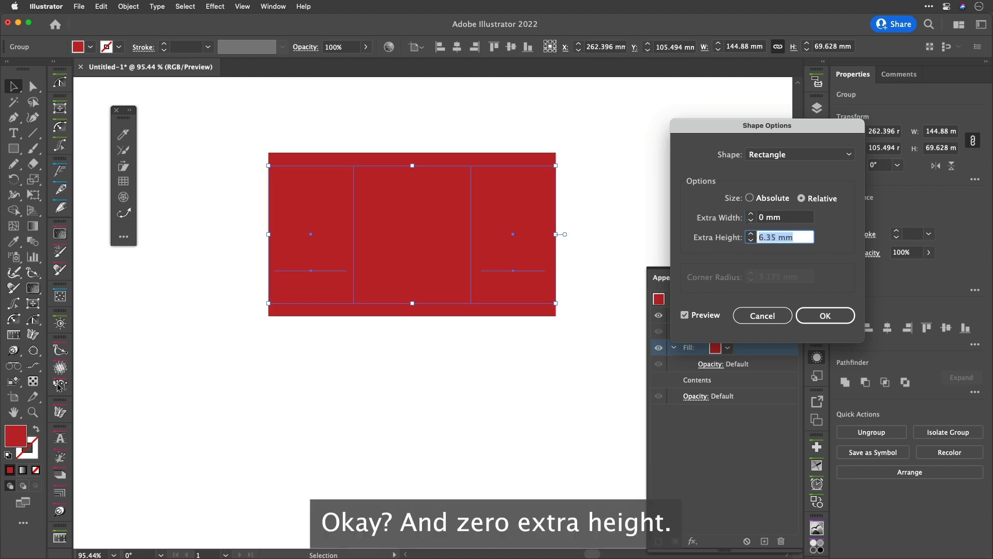
type("0")
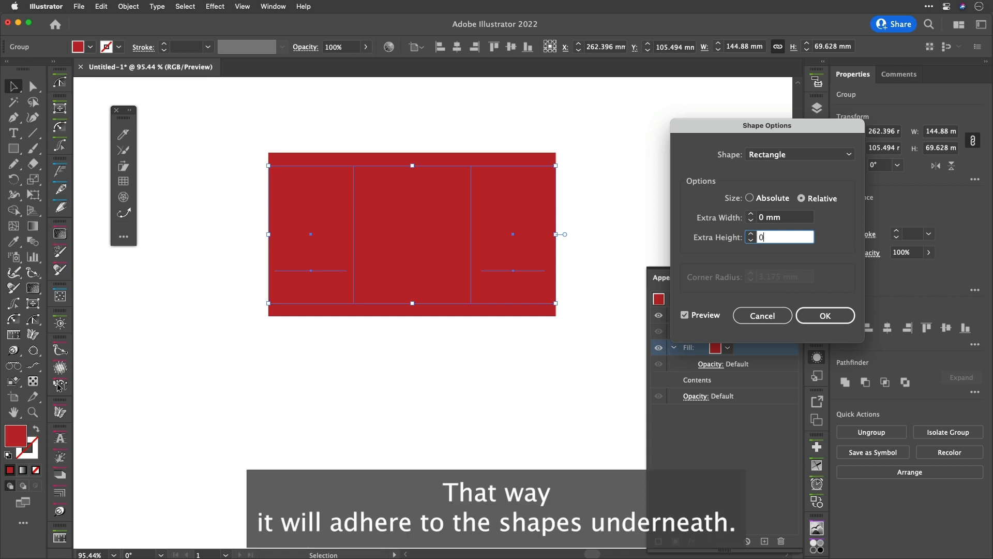
key("Tab")
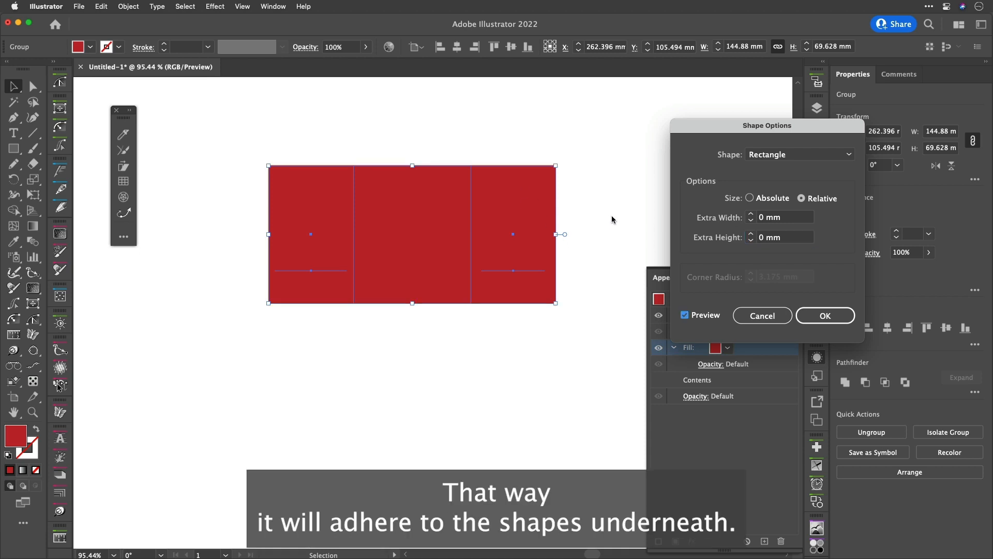
left_click(834, 317)
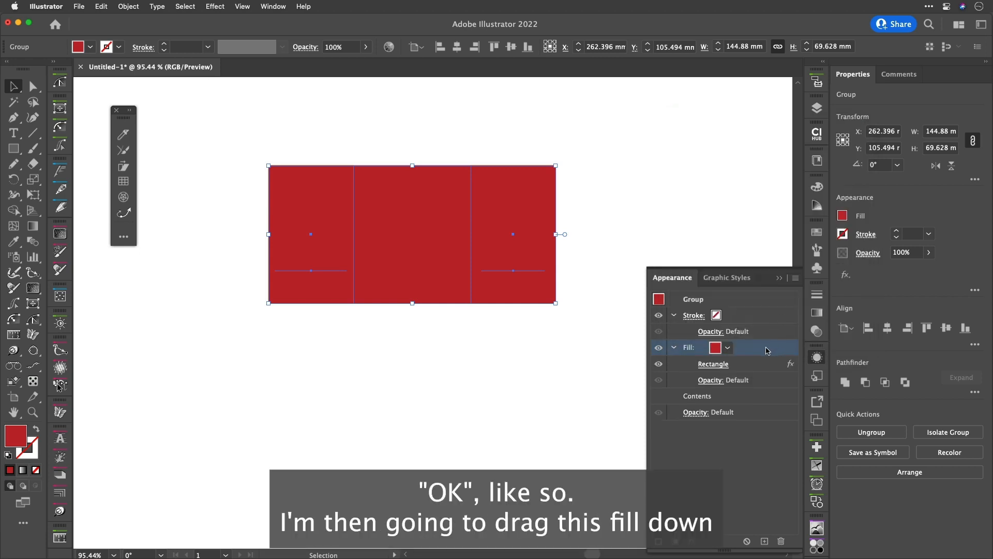
left_click_drag(771, 350, 768, 402)
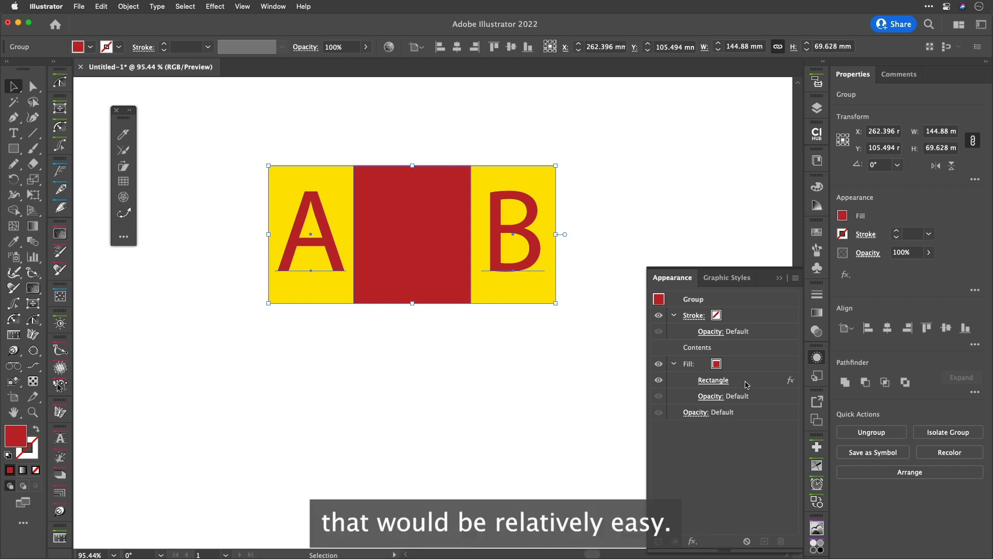
Give the group a black stroke and copy the Rectangle effect onto that stroke
left_click(717, 315)
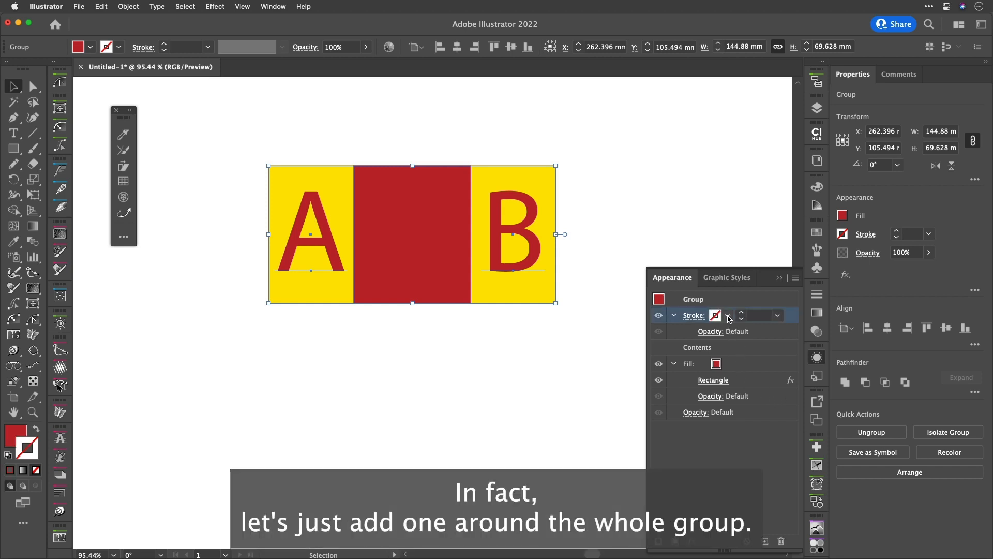
left_click(727, 315)
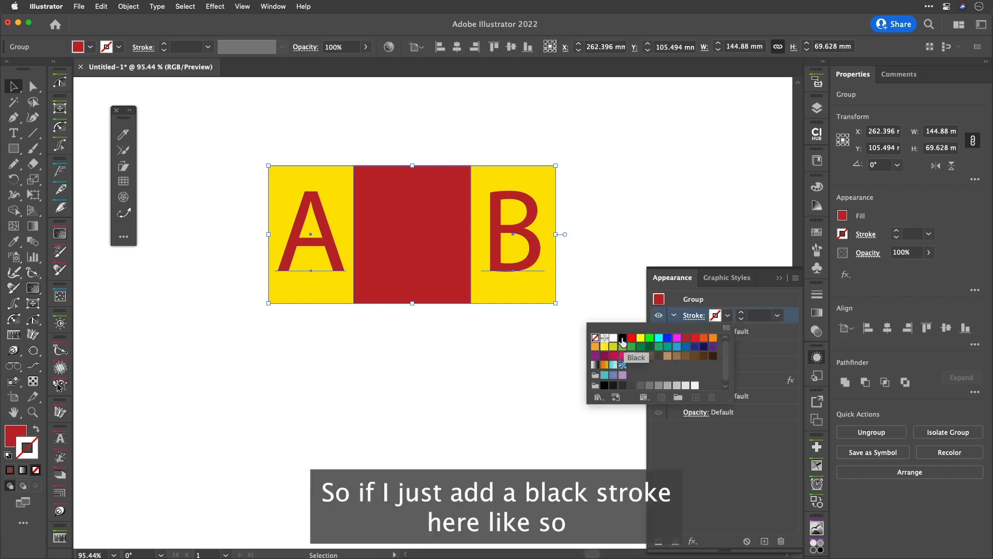
left_click(622, 337)
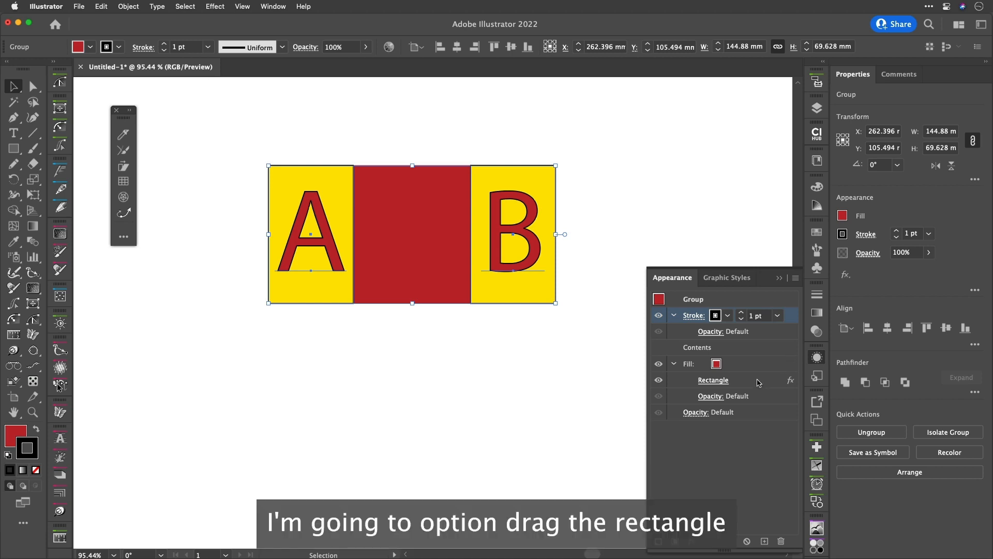
left_click_drag(758, 383, 761, 317)
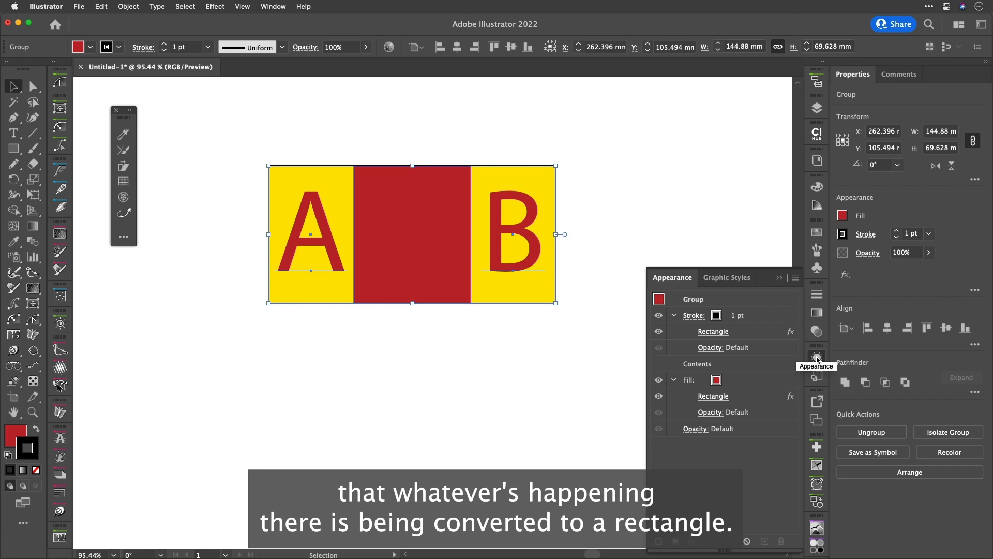
left_click(631, 362)
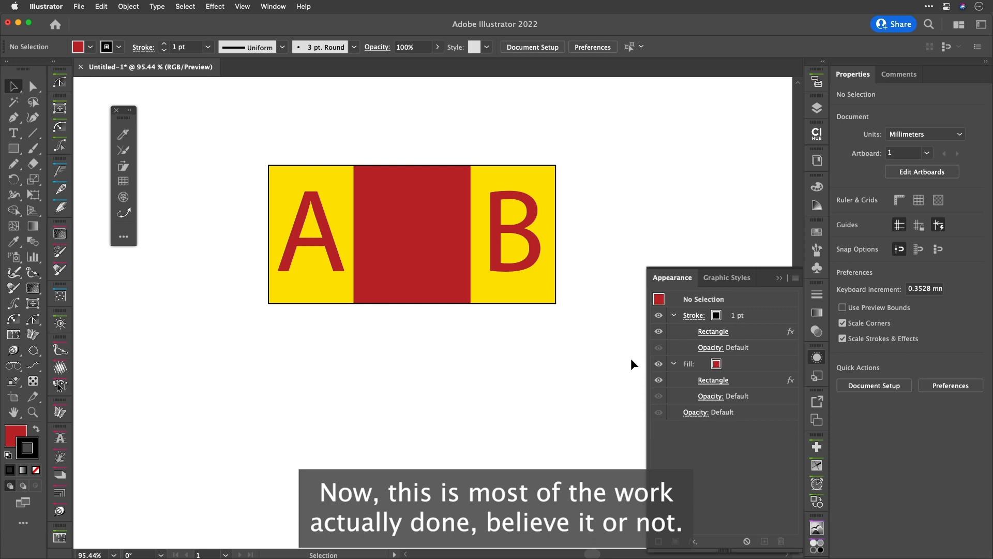
Select the B subgroup with the Group Selection tool and move it to the right to stretch the middle
scroll(596, 369, "down", 3)
scroll(597, 370, "down", 2)
scroll(596, 369, "right", 2)
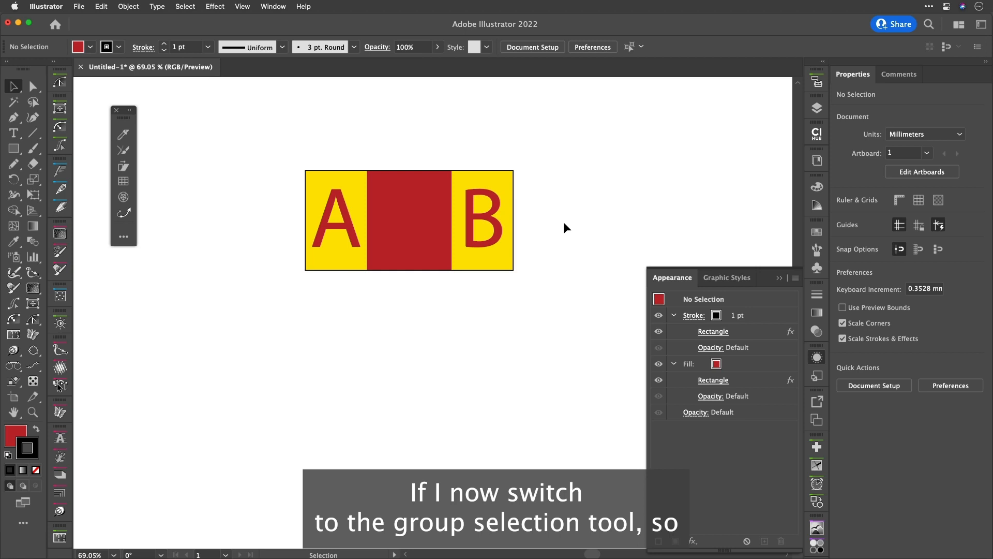
key("a")
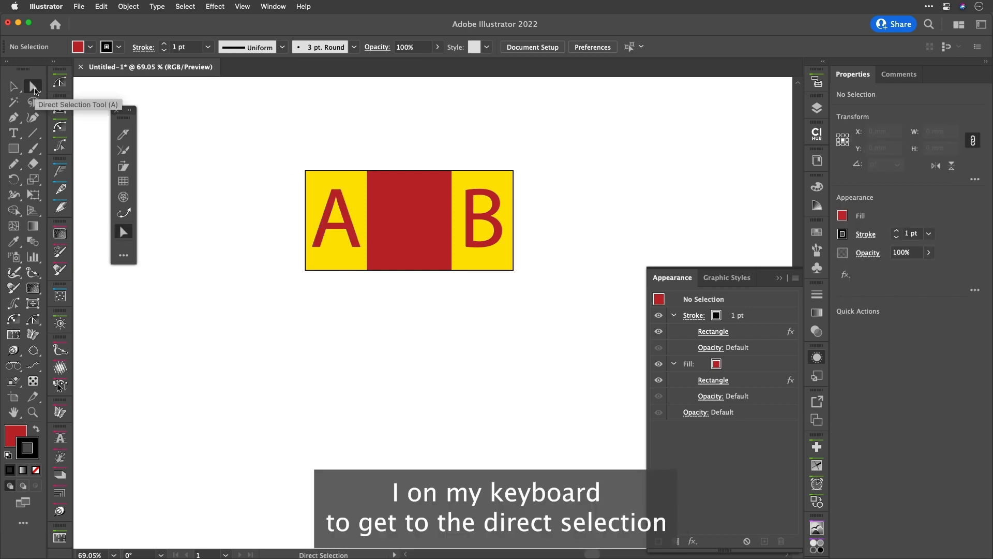
left_click_drag(34, 91, 100, 104)
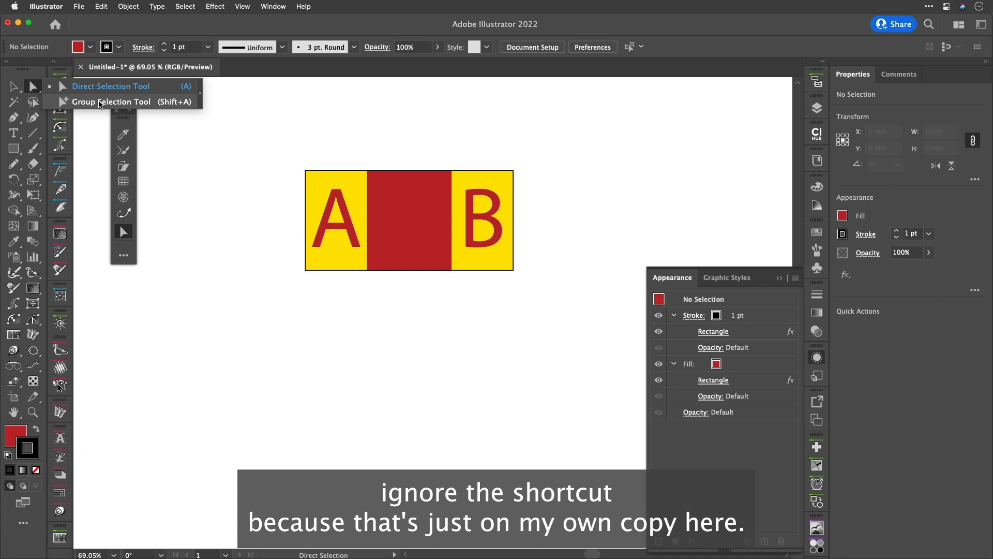
left_click(101, 104)
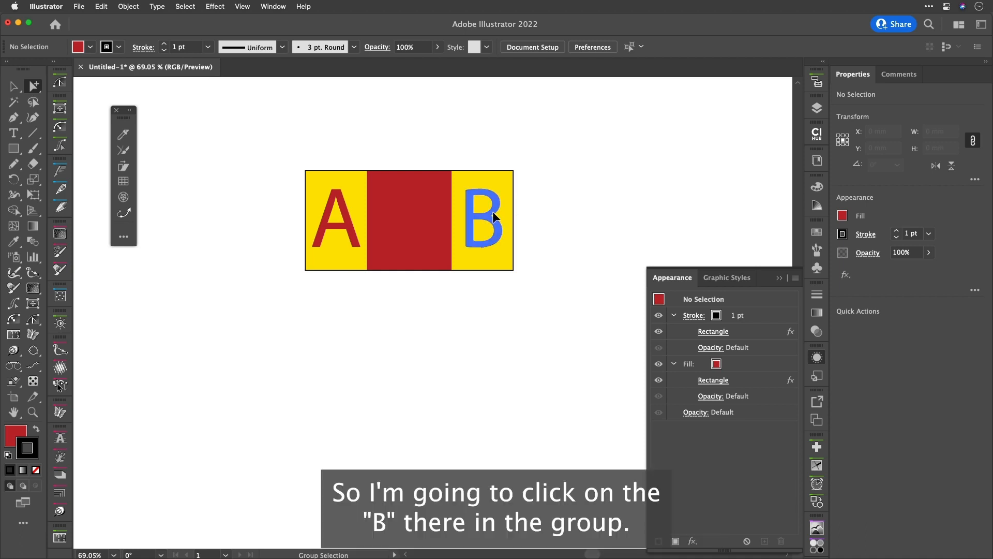
left_click(494, 217)
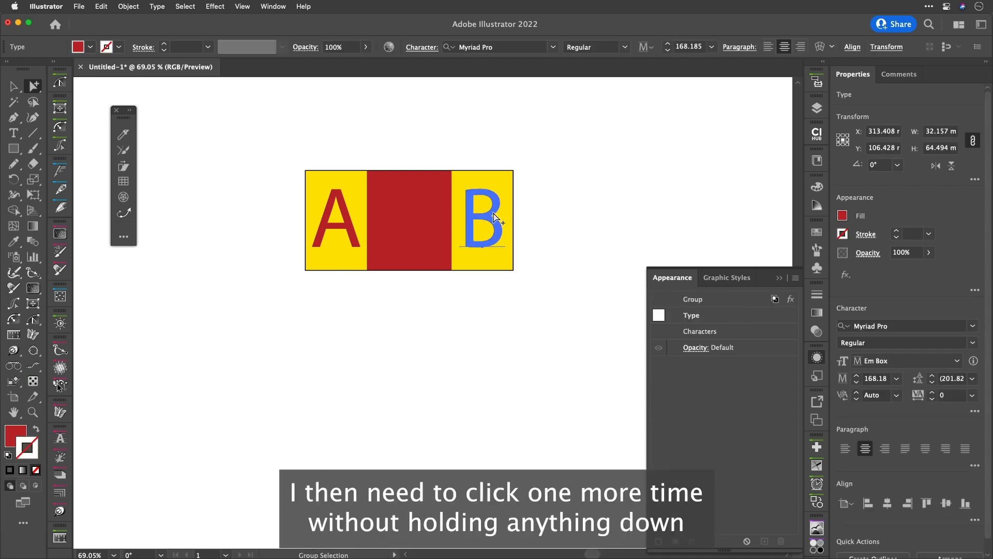
left_click(494, 217)
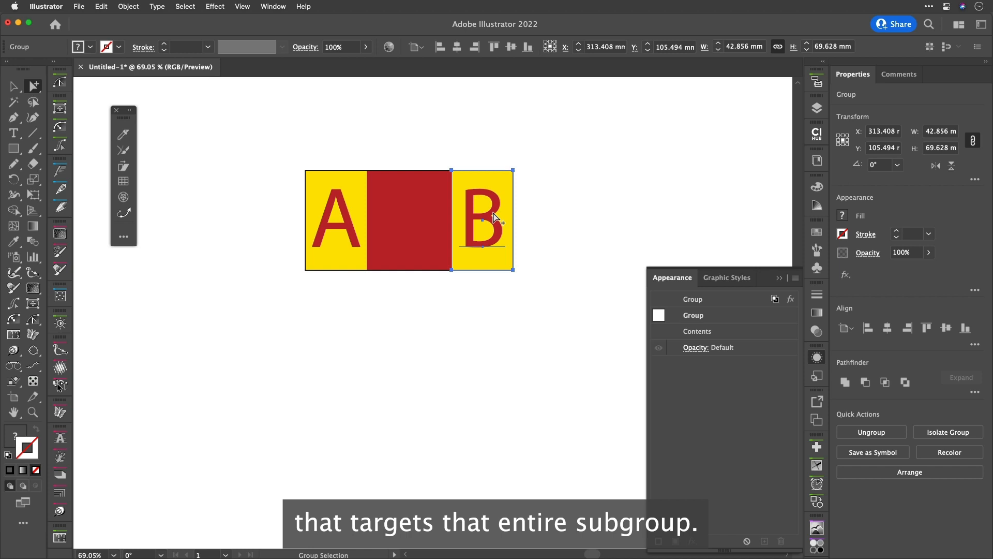
key("Right")
key("Right")
key("Right")
key("Right")
key("Right")
key("Right")
key("Right")
key("Right")
key("Right")
key("Right")
key("Right")
key("Right")
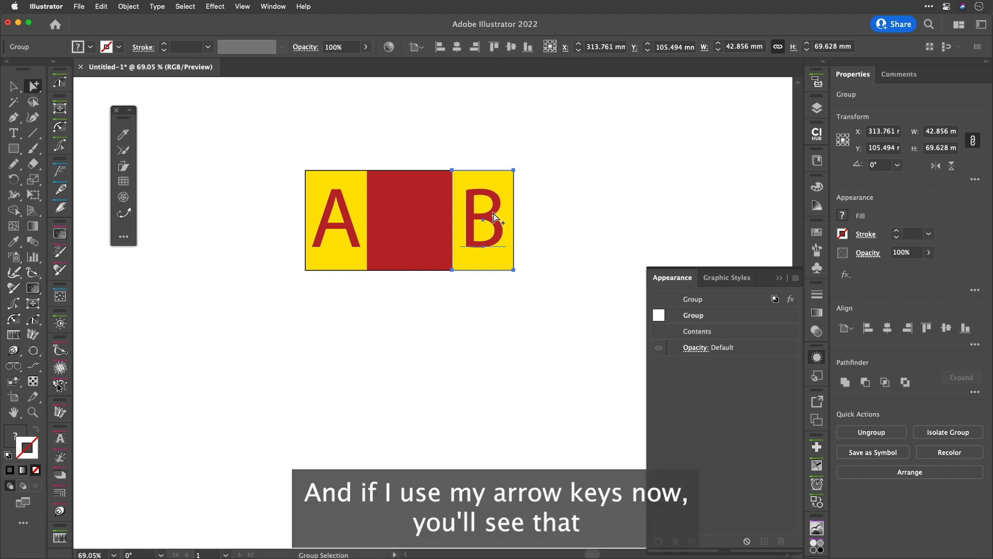
key("Right")
key("Right")
key("Right")
key("Right")
key("Right")
key("Right")
key("Right")
key("Right")
key("Right")
key("Right")
key("Right")
key("Right")
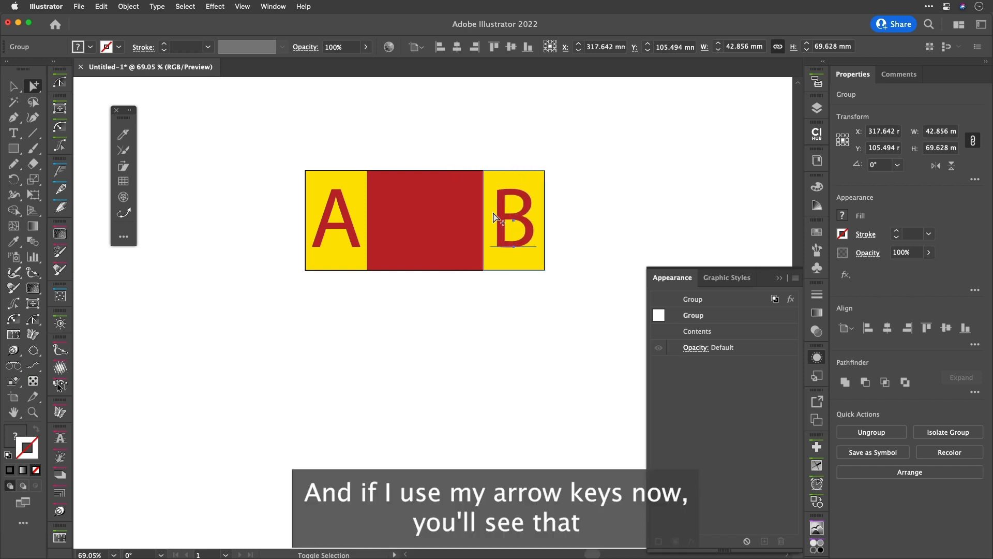
key("Right")
key("Right")
key("Right")
key("Right")
key("Right")
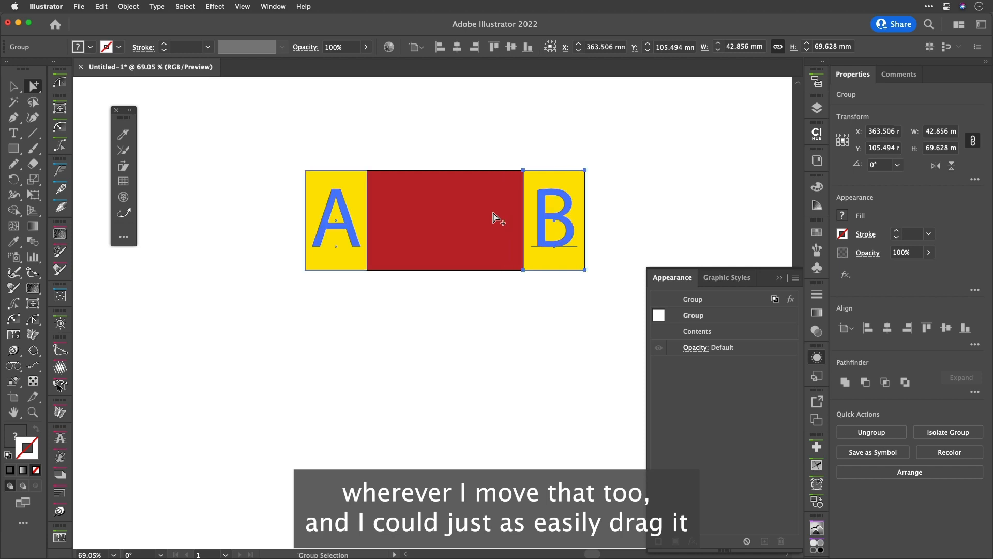
left_click_drag(536, 223, 667, 220)
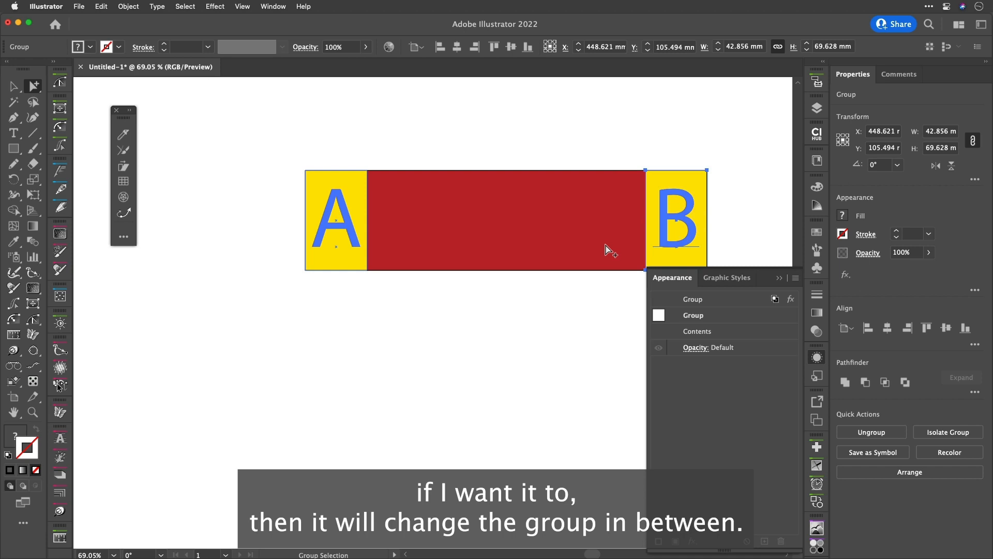
Duplicate the whole stretched group below the original
scroll(606, 250, "down", 3)
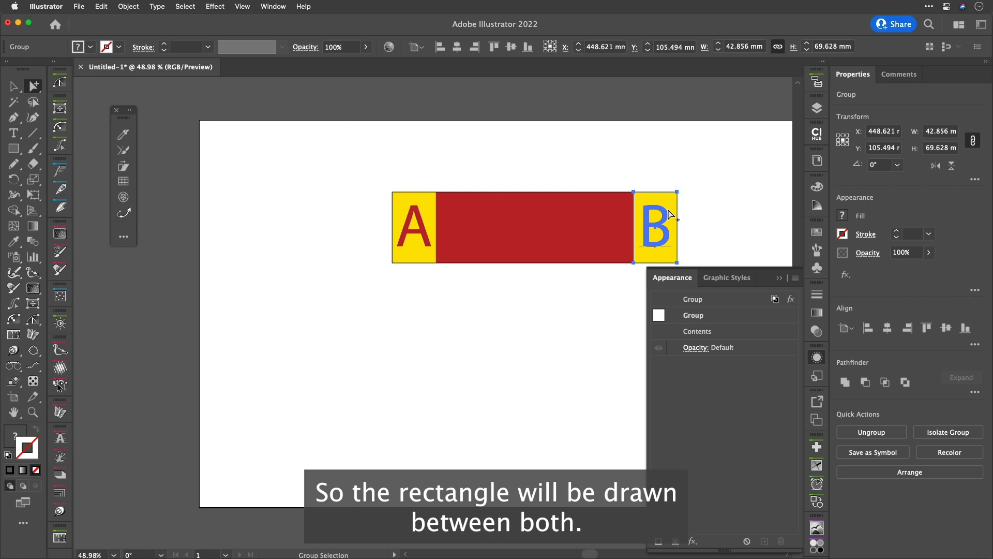
key("v")
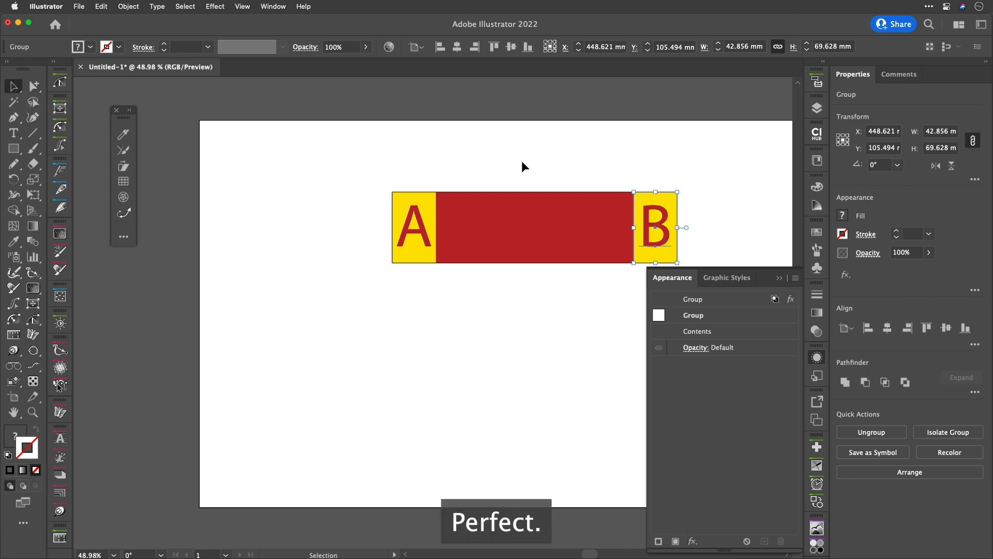
scroll(570, 188, "down", 2)
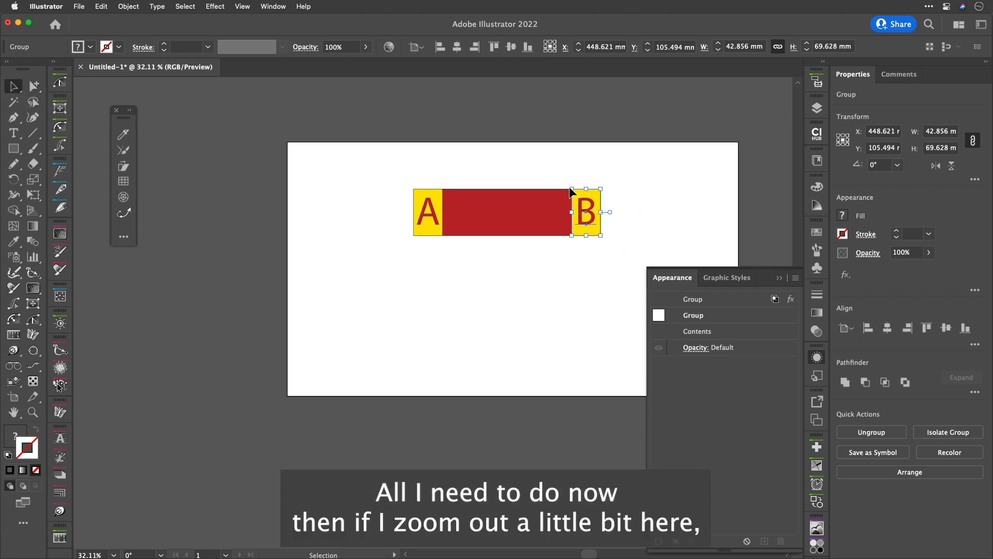
mouse_move(471, 210)
left_mouse_down()
mouse_move(383, 207)
mouse_move(385, 268)
left_mouse_up()
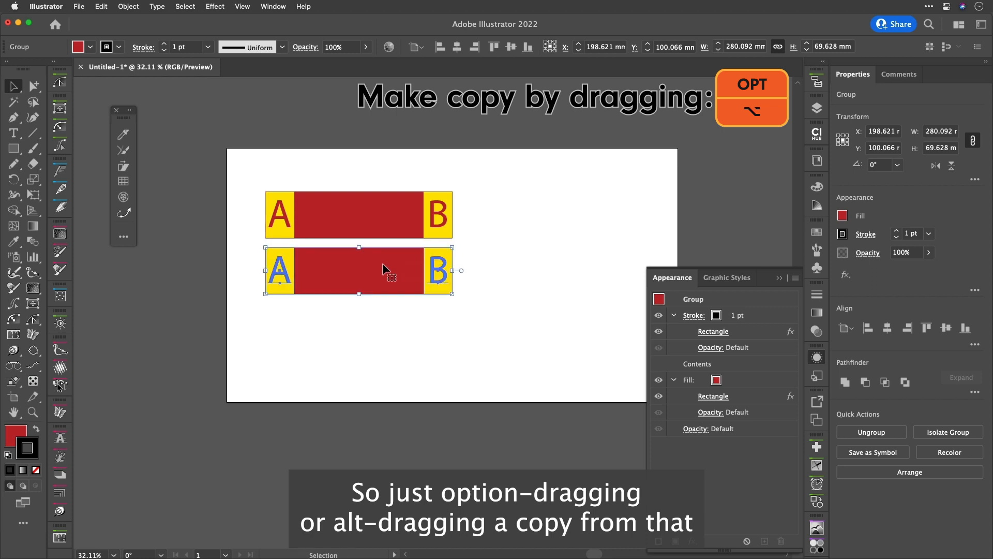
Change the duplicate's fill colour to blue and move that copy to the right
left_click(716, 382)
left_click(716, 380)
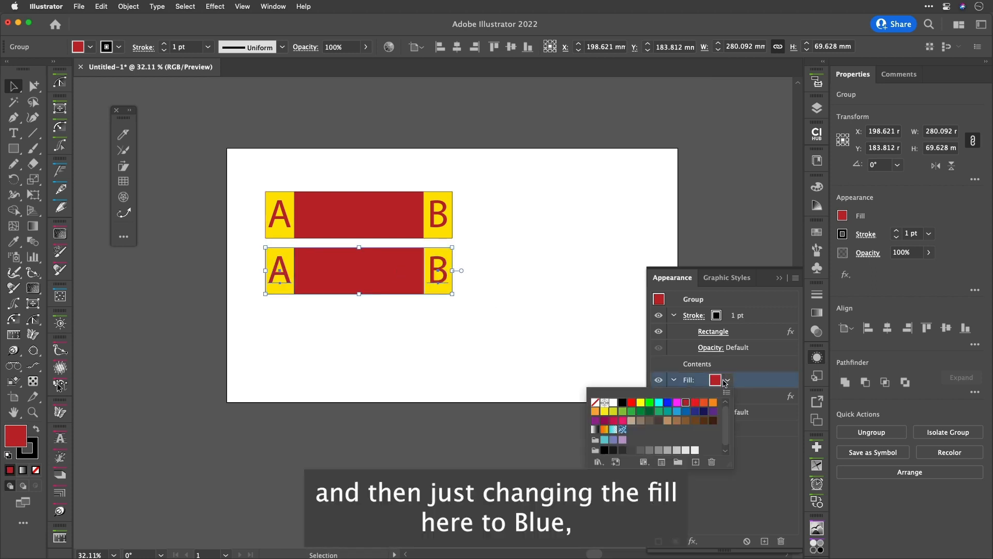
left_click(684, 416)
left_click(767, 382)
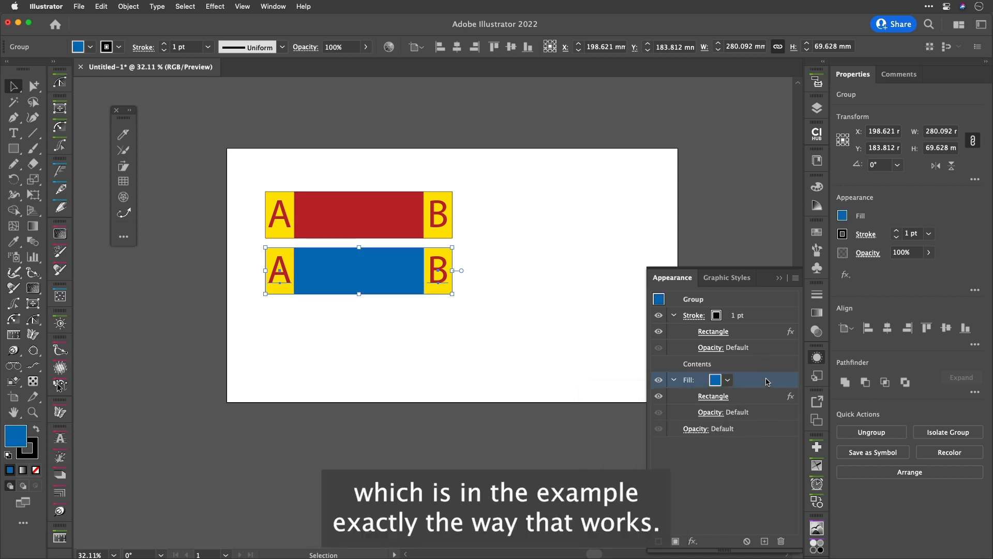
left_click(435, 322)
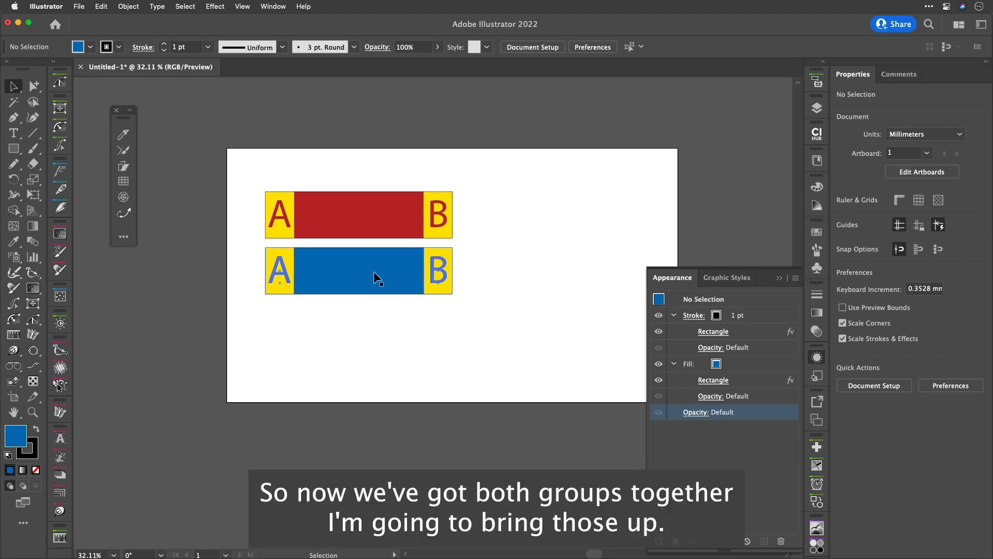
left_click_drag(373, 271, 561, 264)
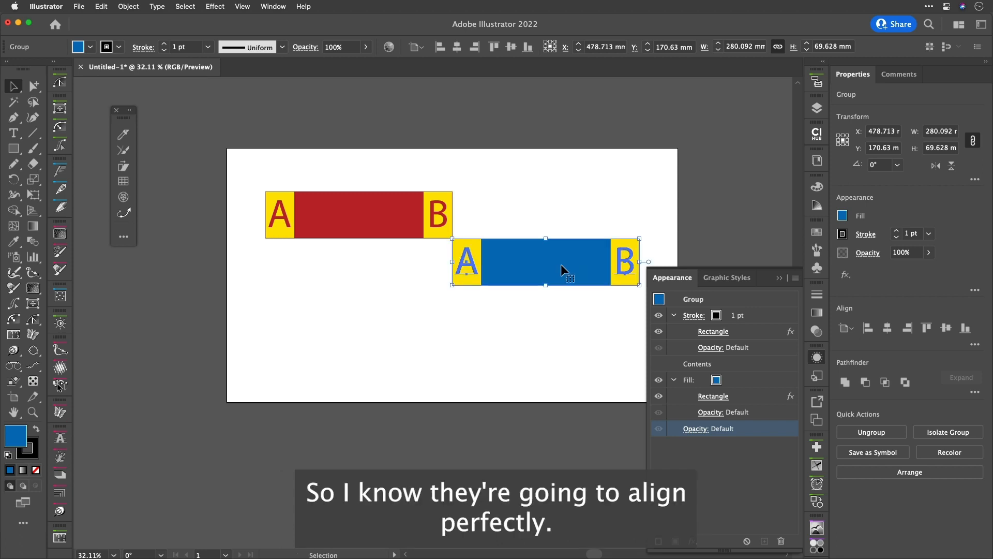
Select both stretched objects and group them together
left_click(561, 192)
left_click_drag(376, 161, 545, 289)
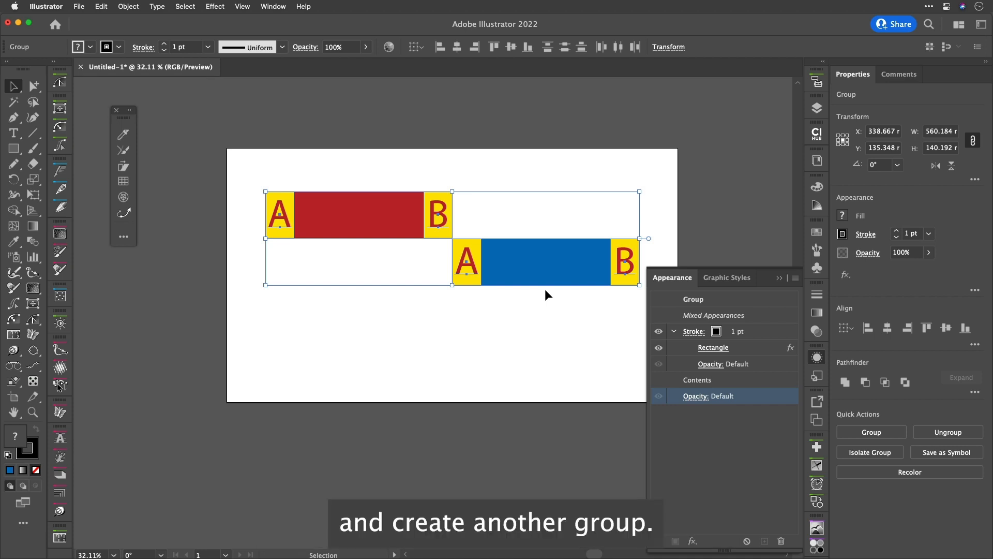
key("super+g")
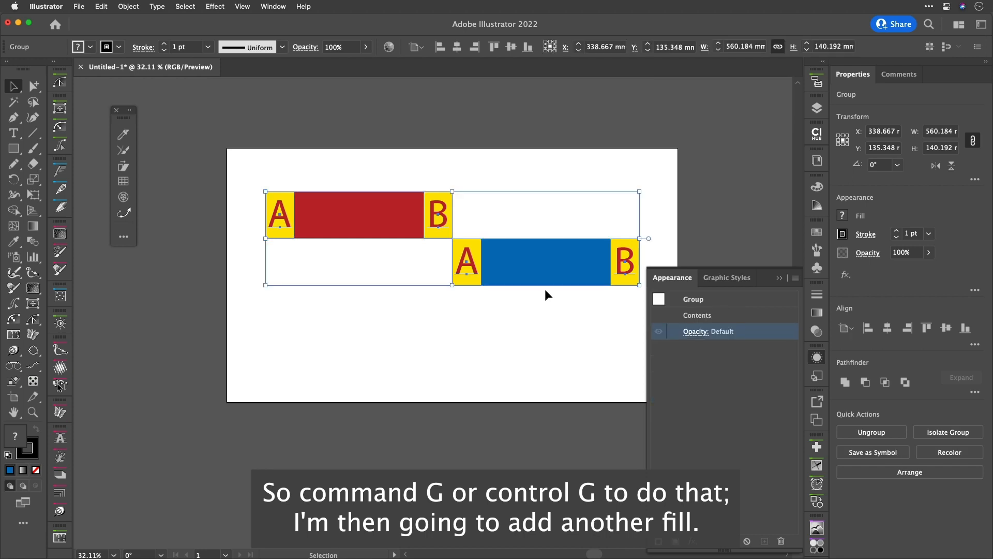
key("super+alt")
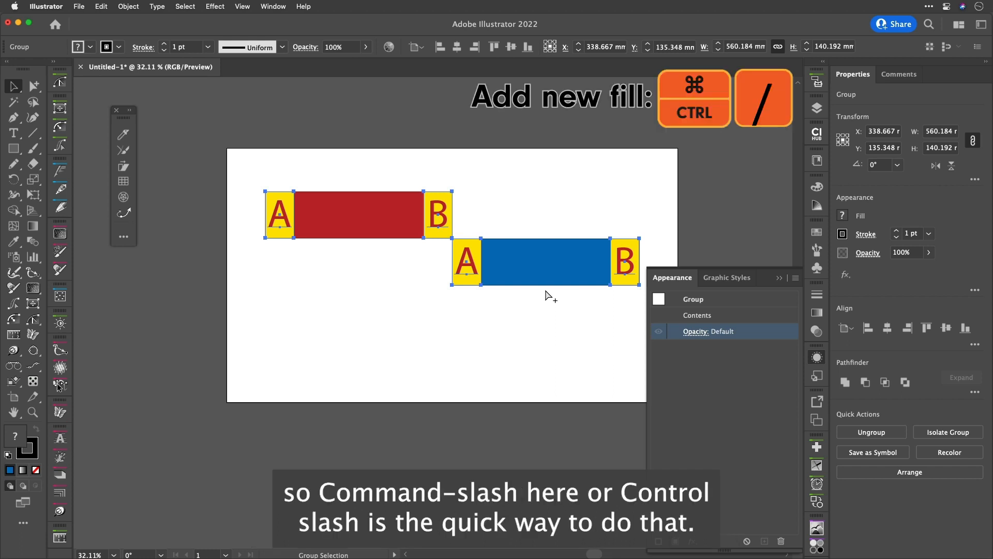
Add a new fill to the combined group and move it below the contents
key("super+slash")
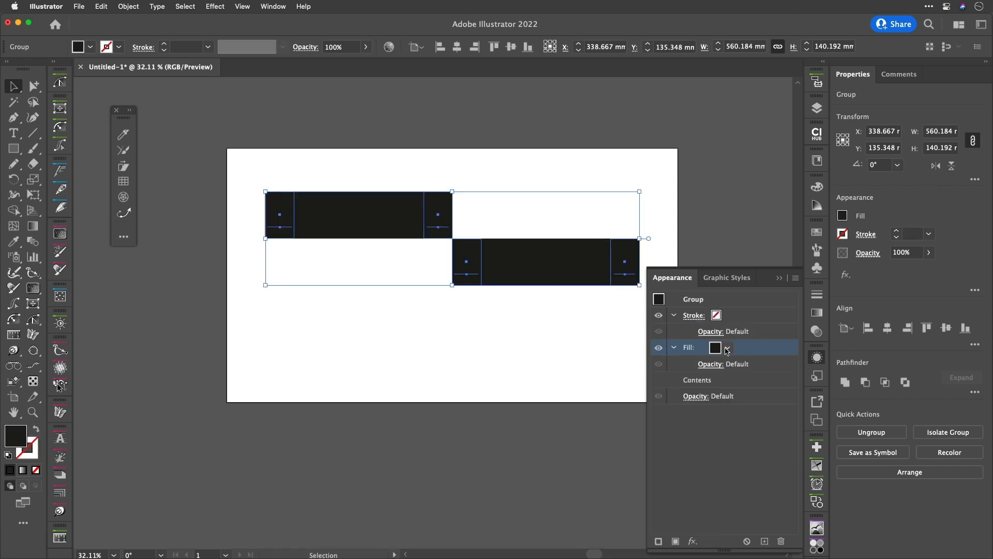
left_click_drag(730, 351, 742, 385)
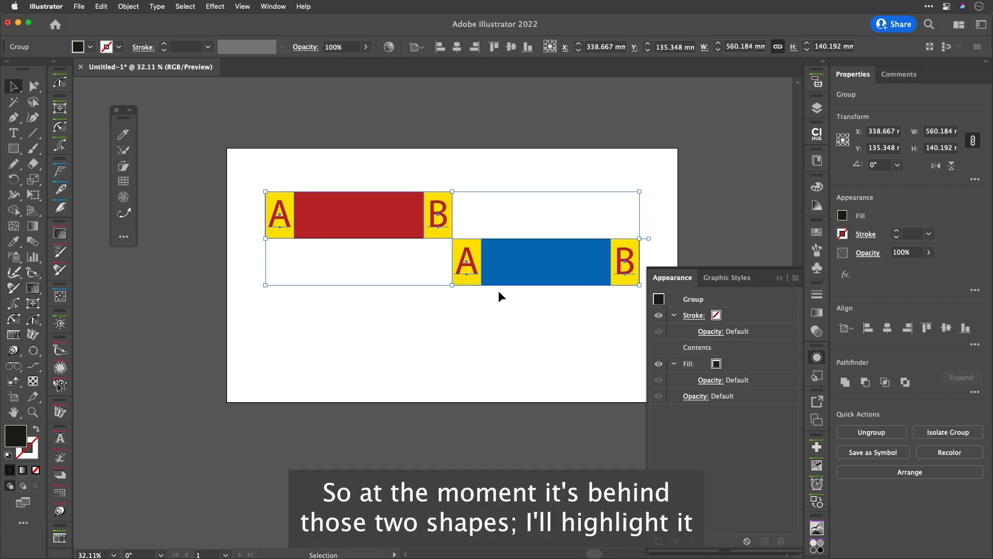
left_click(753, 366)
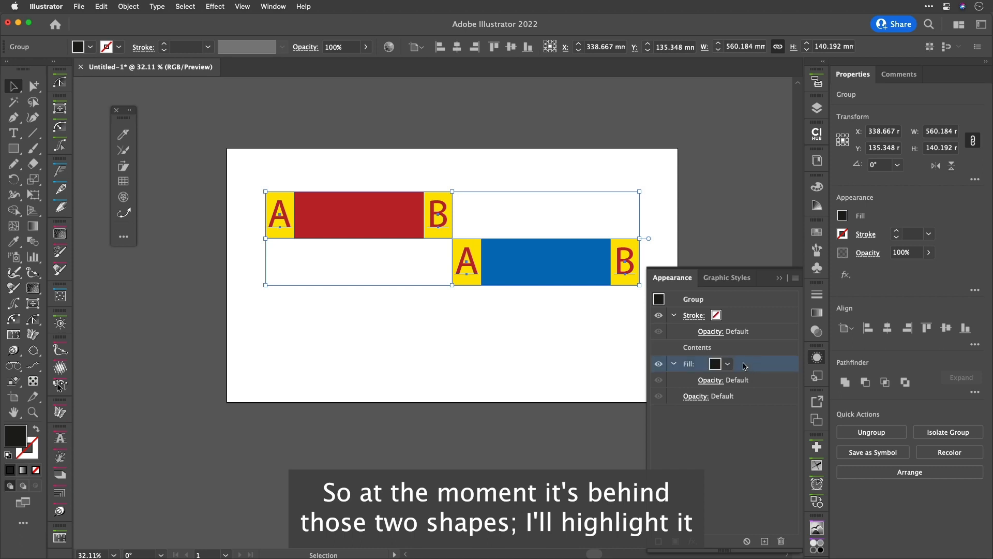
Set the new group fill's colour to green
left_click(727, 364)
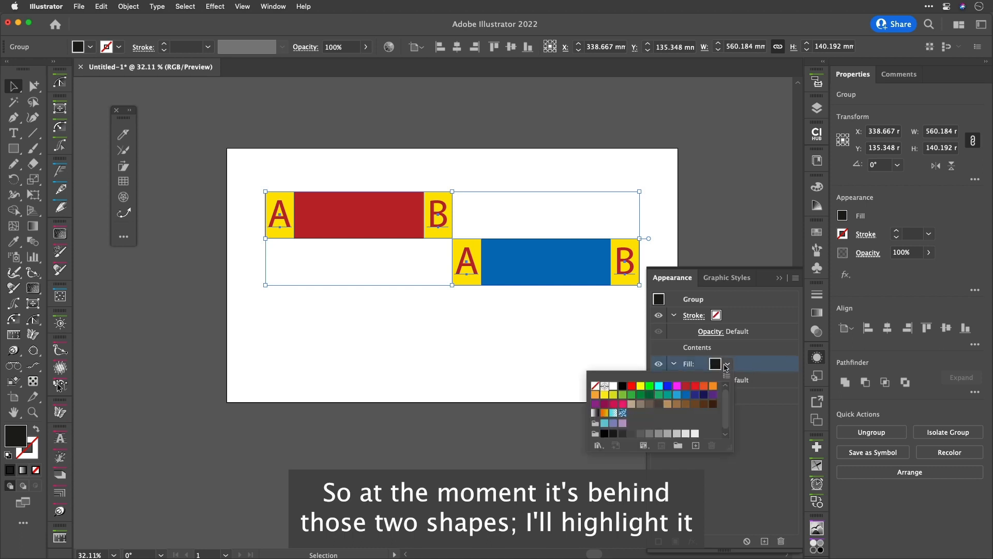
left_click(623, 398)
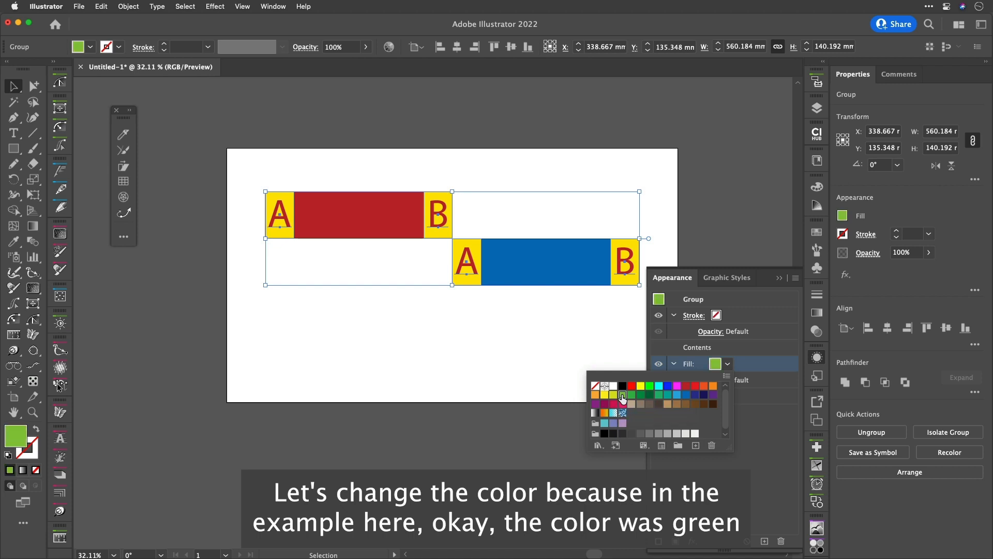
left_click(766, 367)
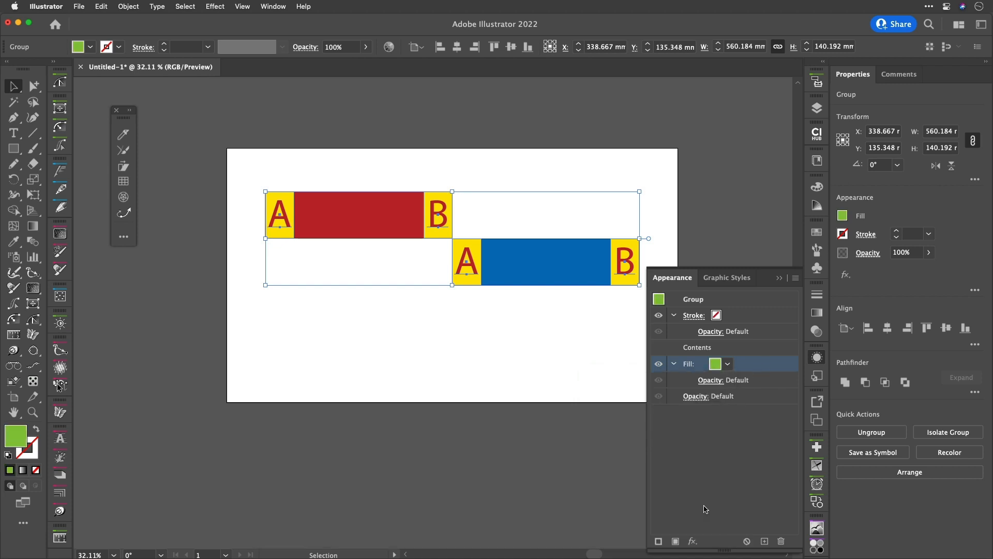
Apply a Convert to Shape Rectangle effect to the green fill with relative extra width and height of 0 mm
left_click(694, 542)
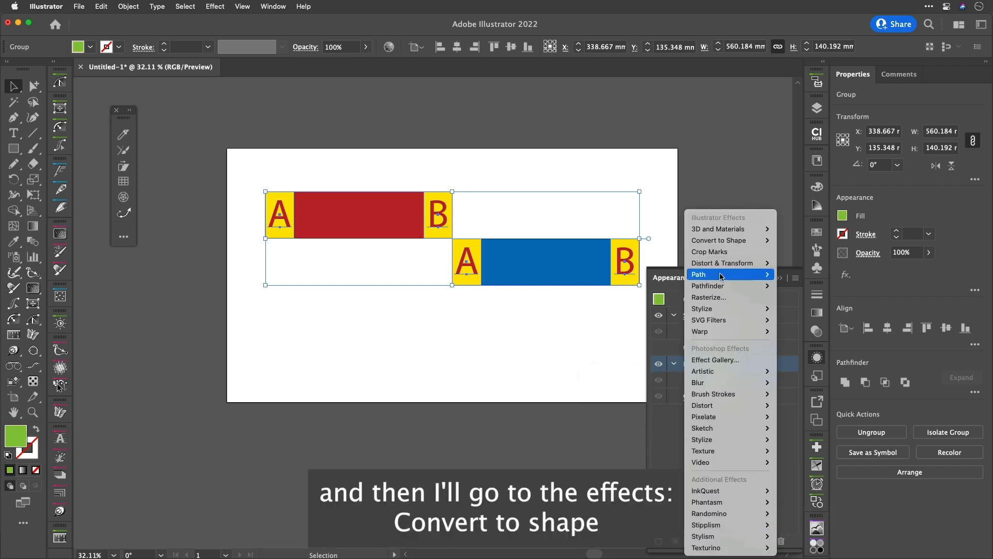
mouse_move(761, 240)
left_click(793, 239)
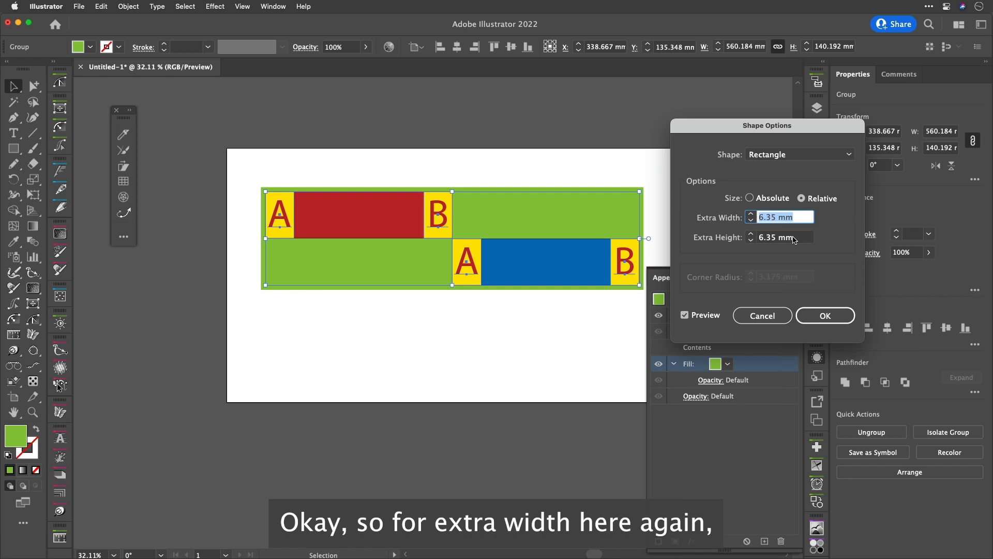
type("0")
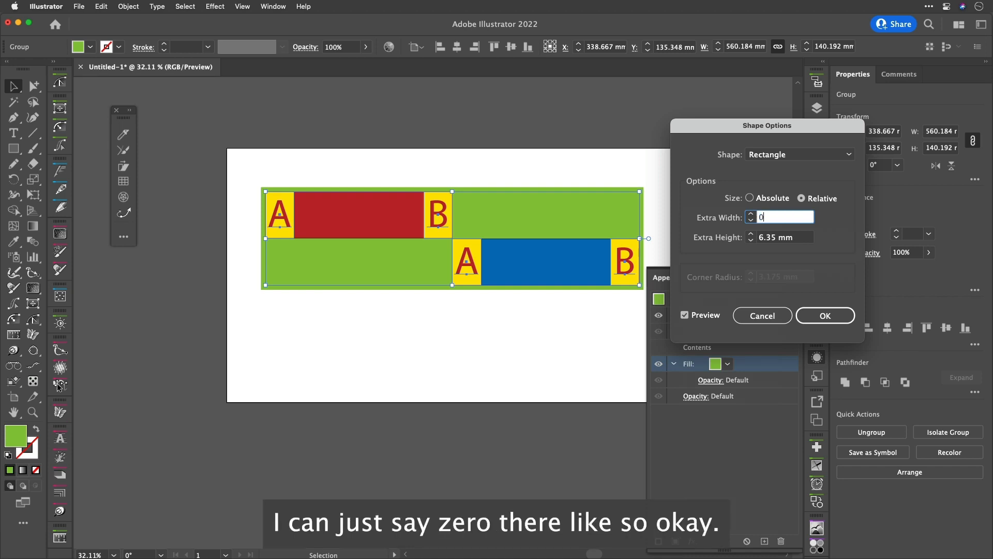
key("Tab")
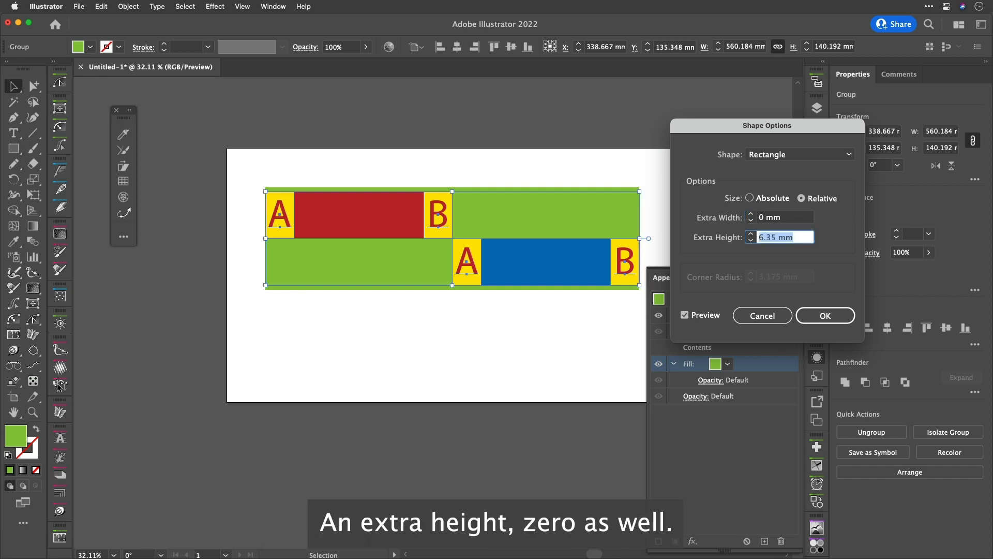
type("0")
key("Tab")
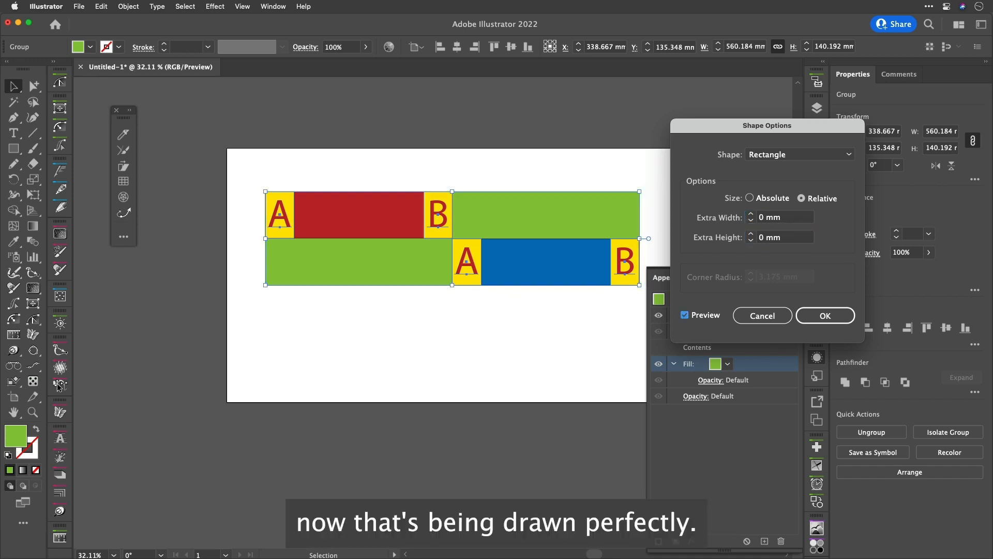
left_click(826, 315)
Give the combined group a black stroke and raise its weight to 6 pt
left_click(717, 314)
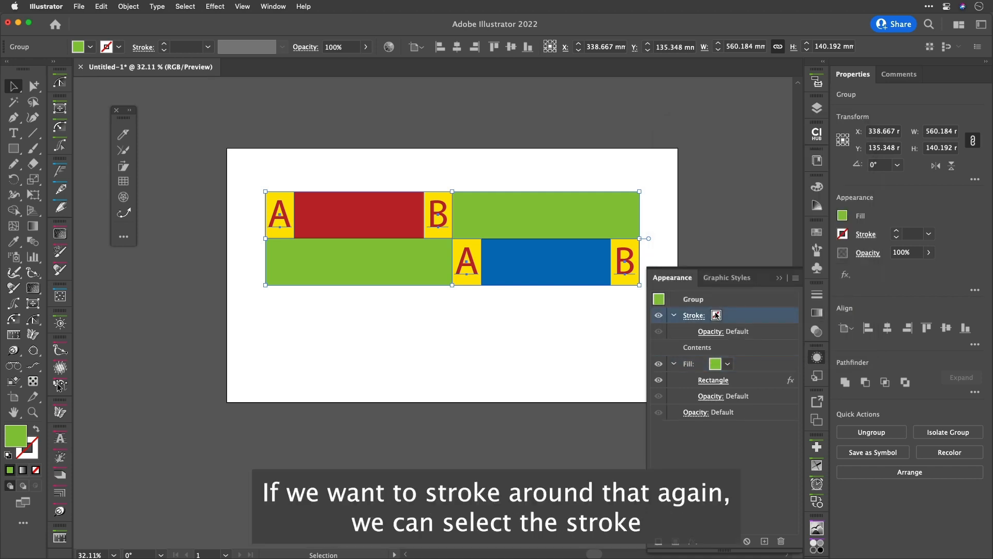
left_click(728, 315)
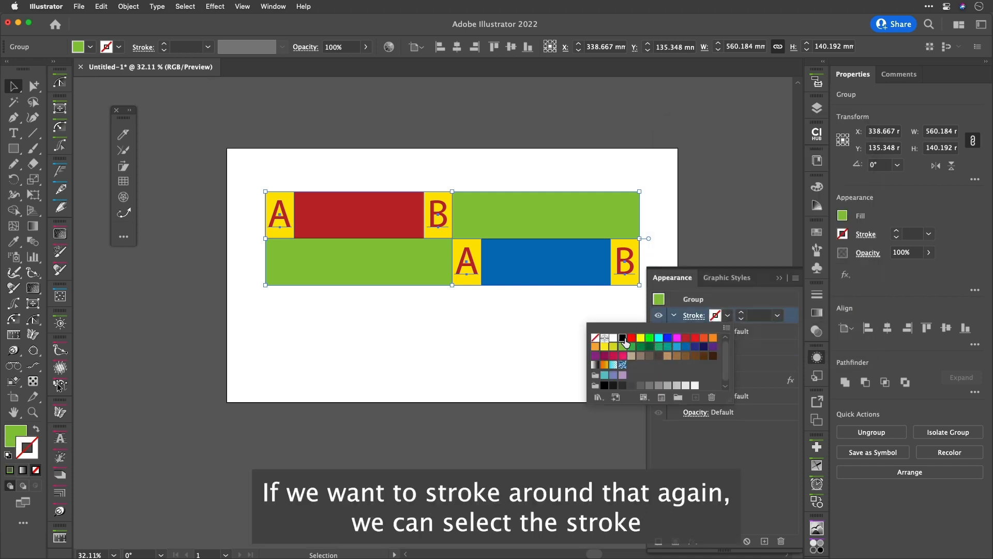
left_click(623, 338)
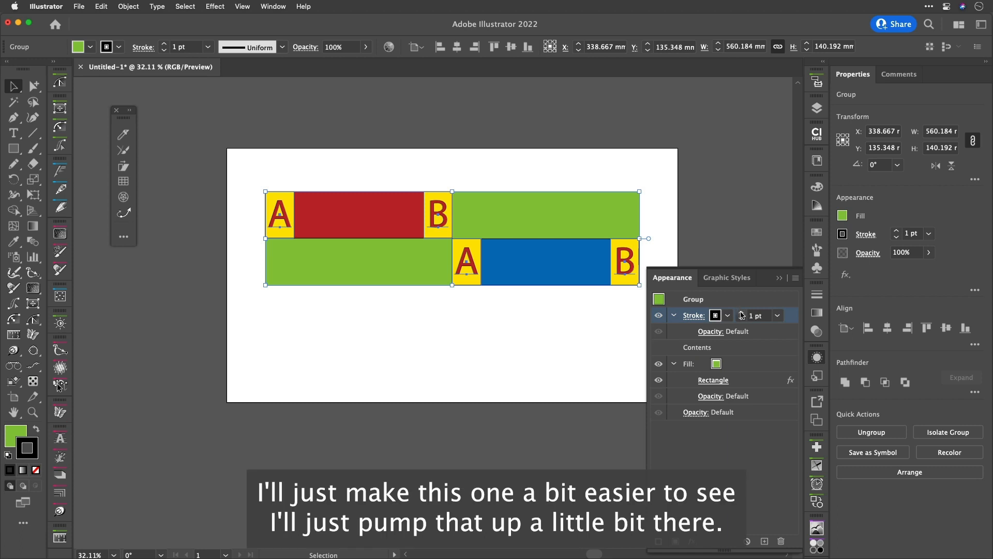
left_click(742, 313)
left_click(742, 313)
left_click(742, 313)
left_click(742, 313)
left_click(743, 313)
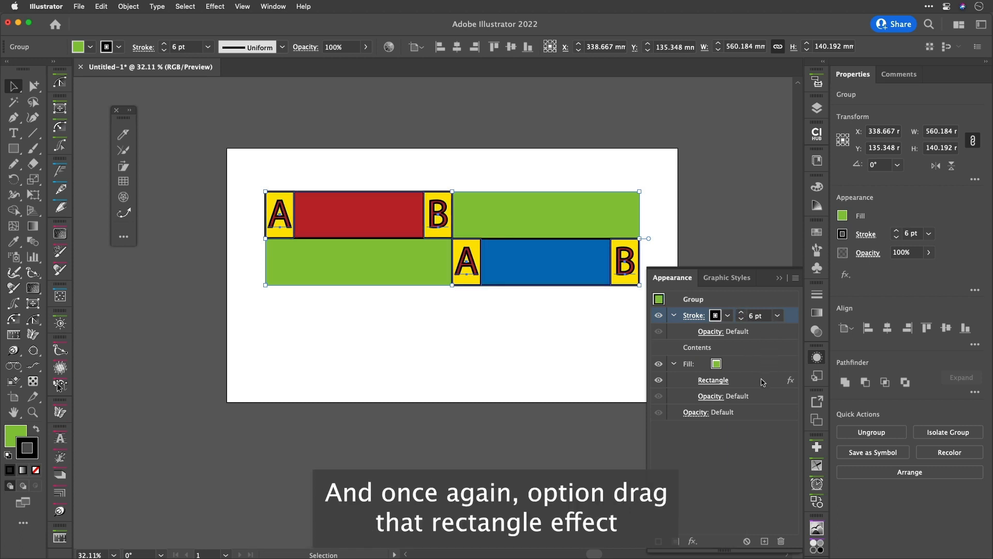
Copy the Rectangle effect from the fill onto the stroke and deselect
left_click_drag(762, 381, 772, 315)
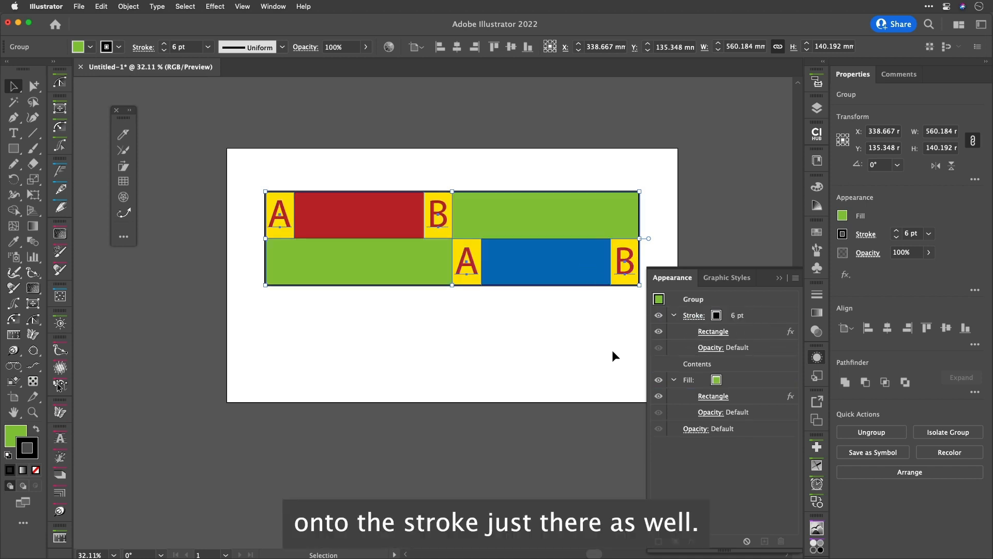
left_click(637, 337)
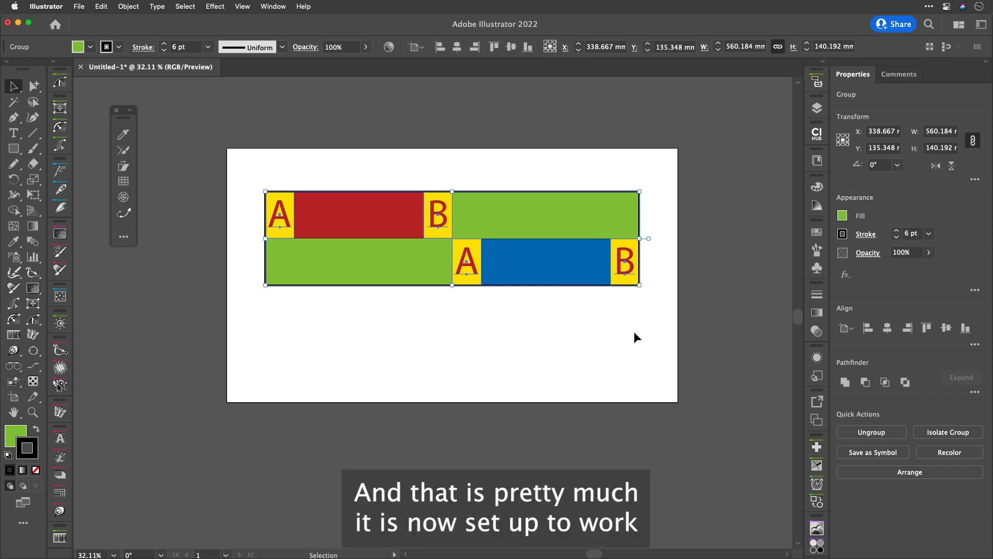
left_click(623, 340)
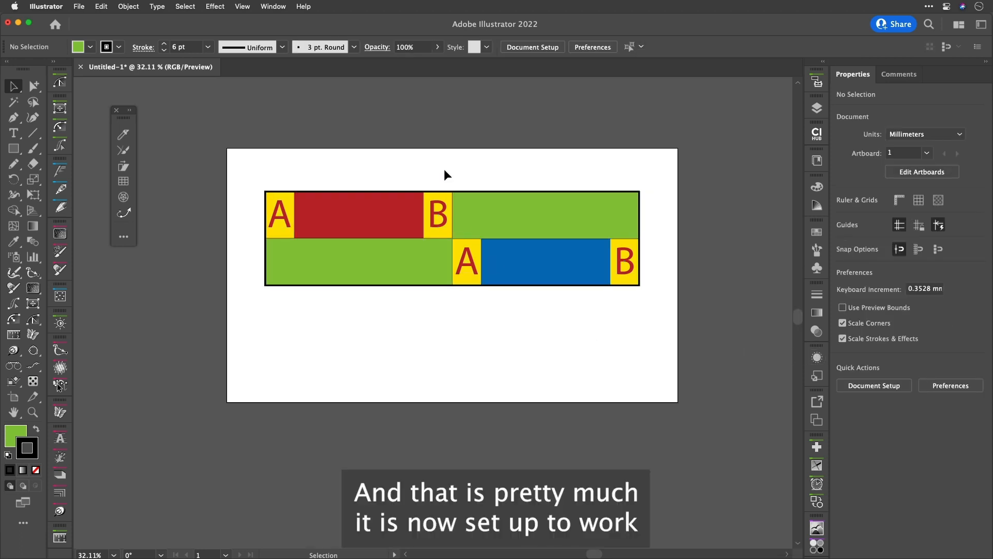
With the Group Selection tool, select the top B subgroup and move it right to stretch the red middle
scroll(497, 212, "up", 3)
scroll(496, 212, "down", 1)
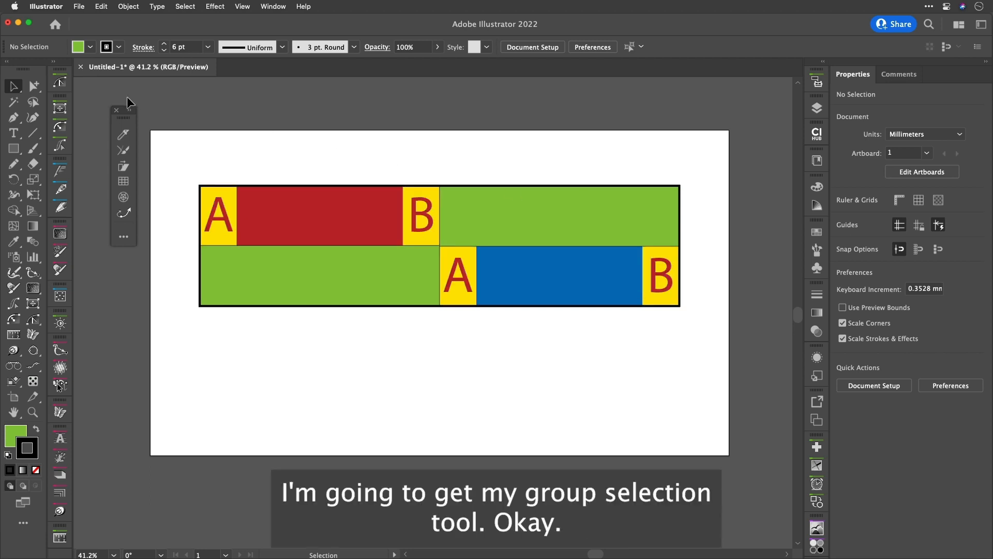
left_click(39, 89)
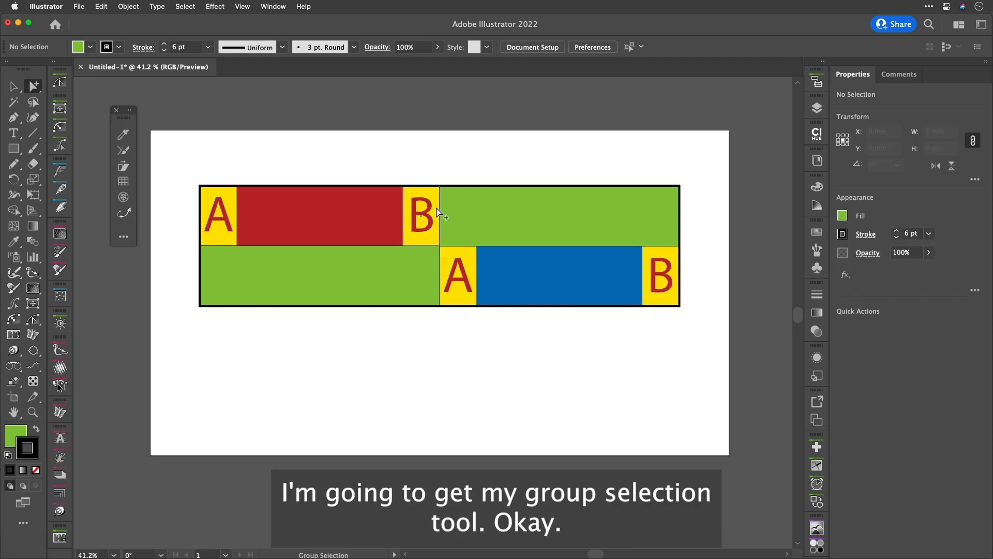
left_click(427, 222)
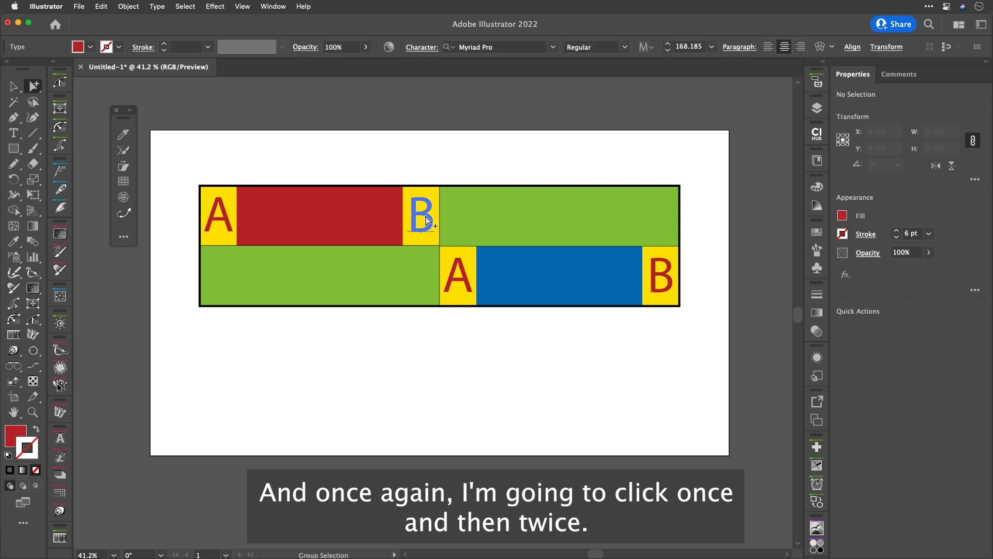
left_click(427, 222)
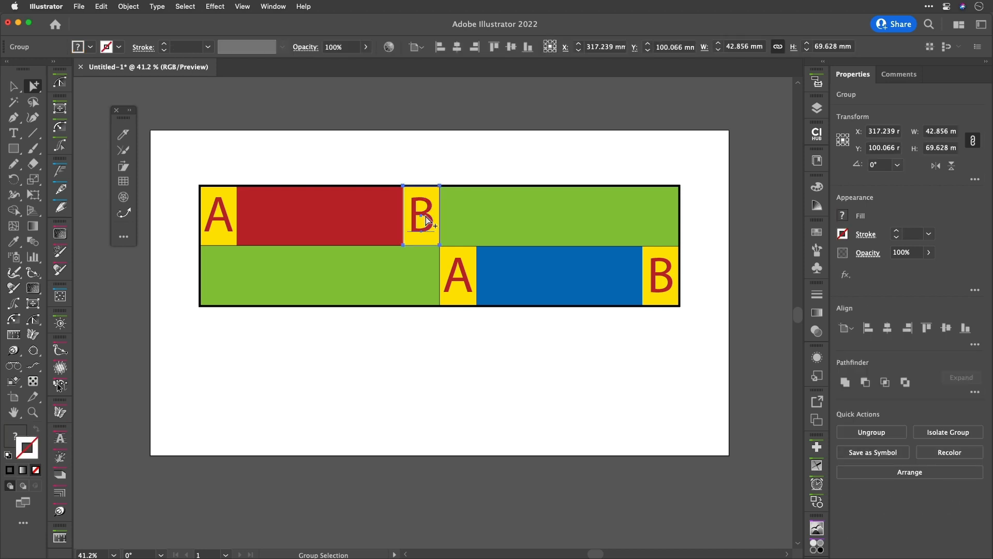
left_click_drag(427, 221, 472, 221)
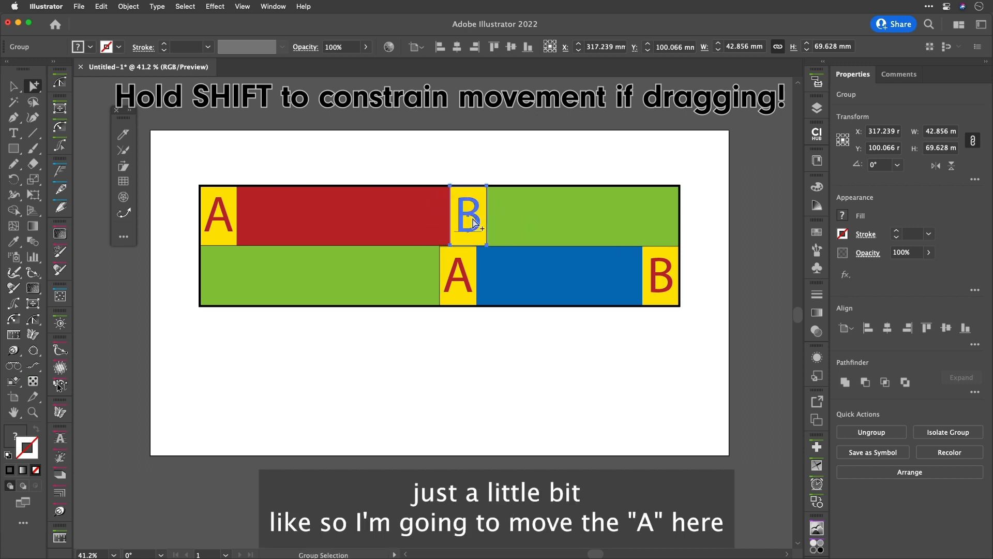
Select the bottom A subgroup and move it right
left_click(462, 269)
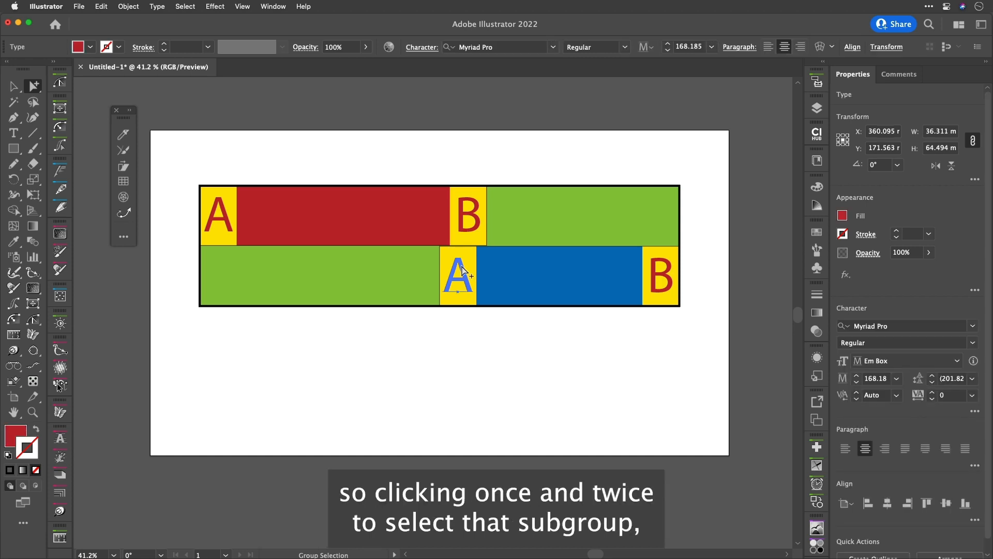
left_click(462, 269)
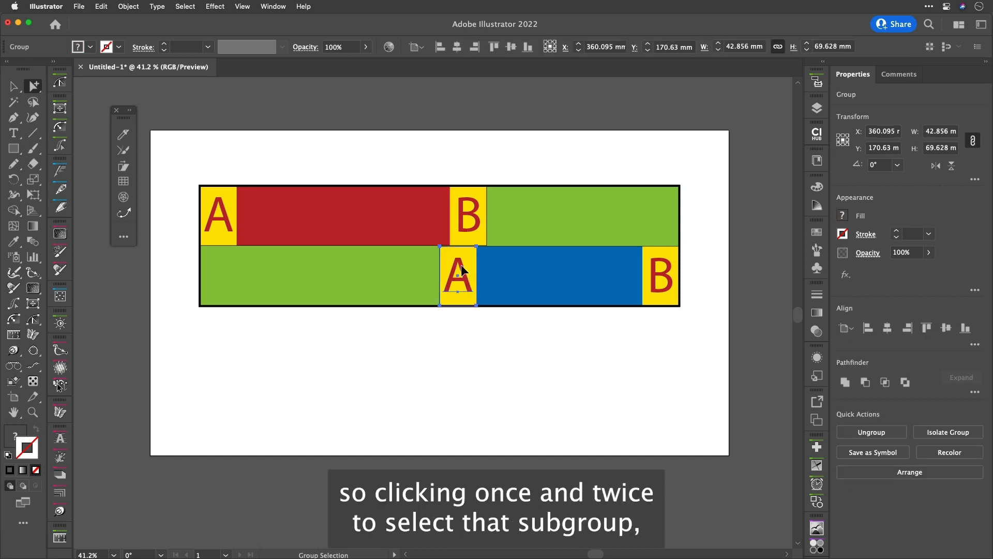
left_click_drag(462, 269, 508, 266)
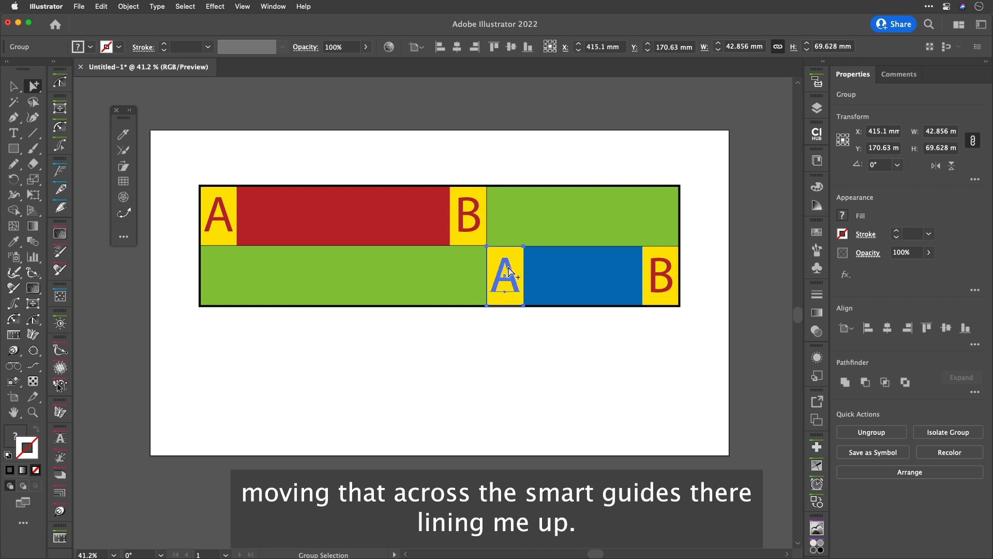
Select the bottom B subgroup and move it right past the group's edge
left_click(660, 280)
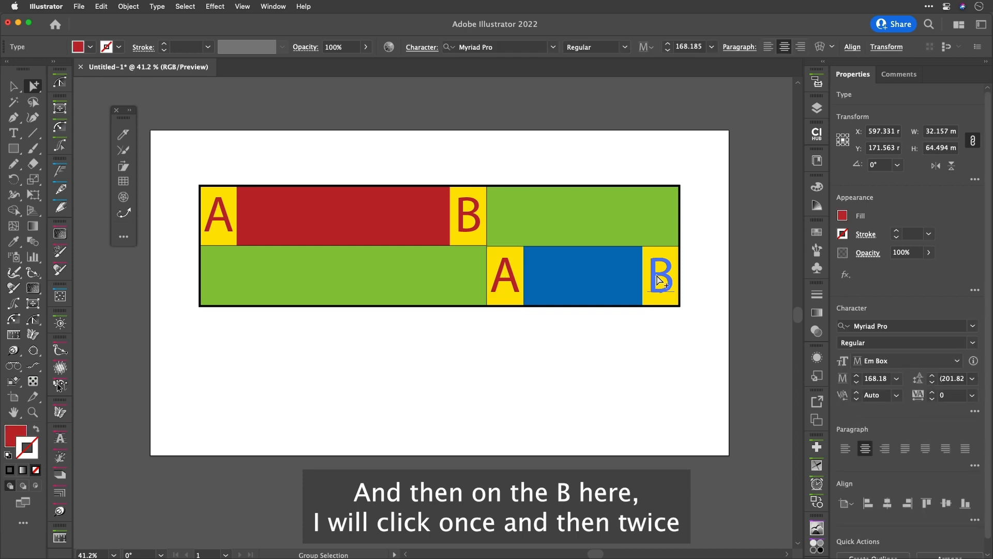
left_click(660, 281)
left_click_drag(661, 281, 728, 286)
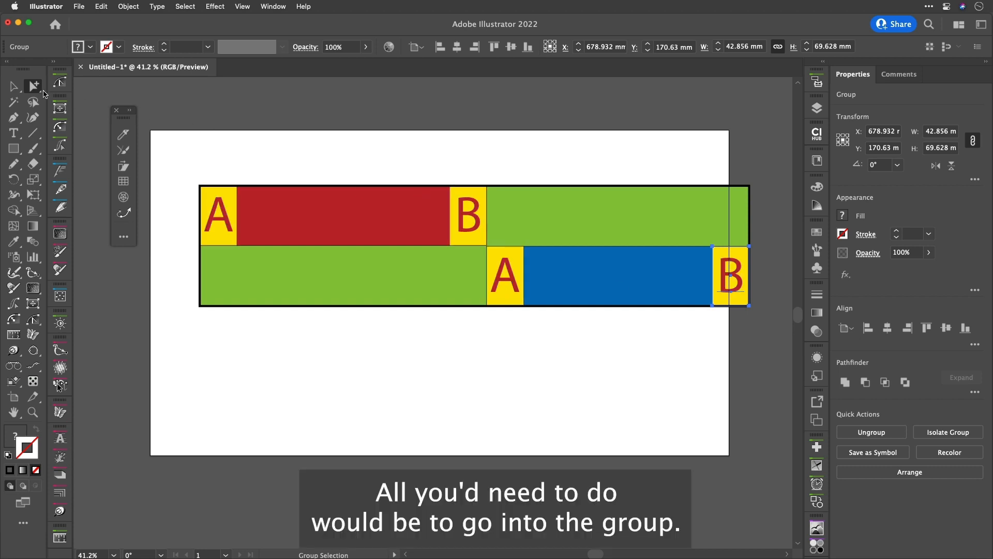
Switch to the Selection tool and enter isolation mode on the combined group
left_click(11, 86)
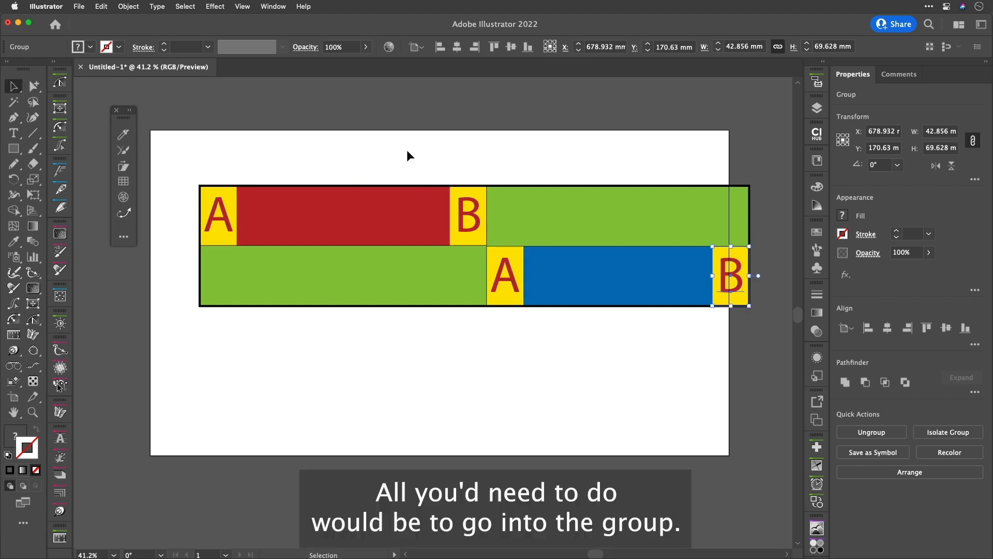
double_click(514, 211)
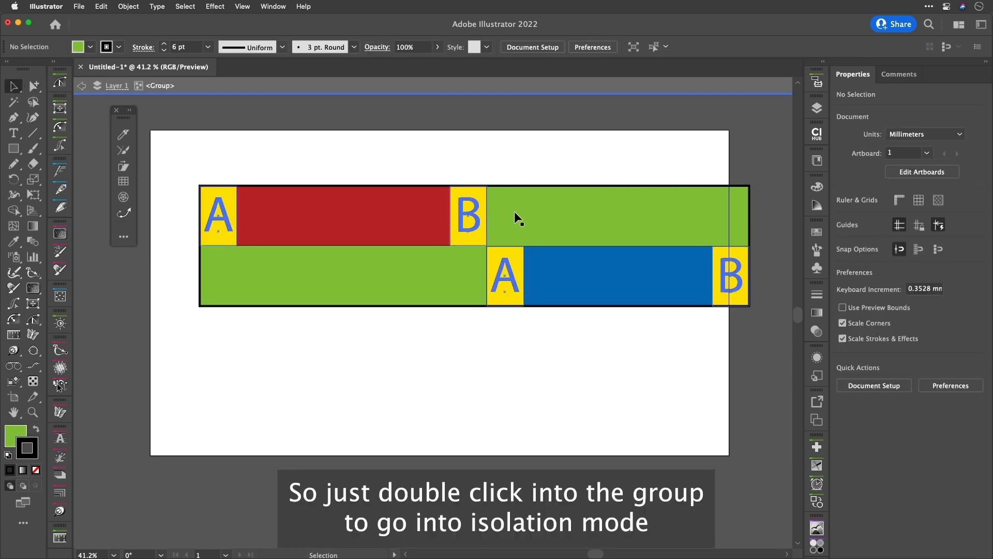
Duplicate the blue object downward inside the isolated group, then undo the duplicate
left_click(516, 253)
left_click_drag(515, 253, 520, 319)
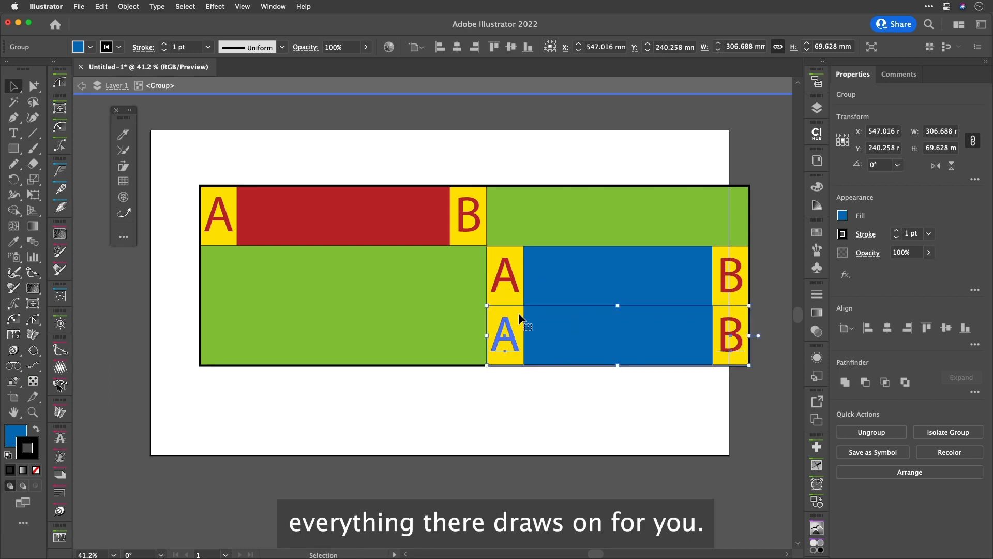
key("super+z")
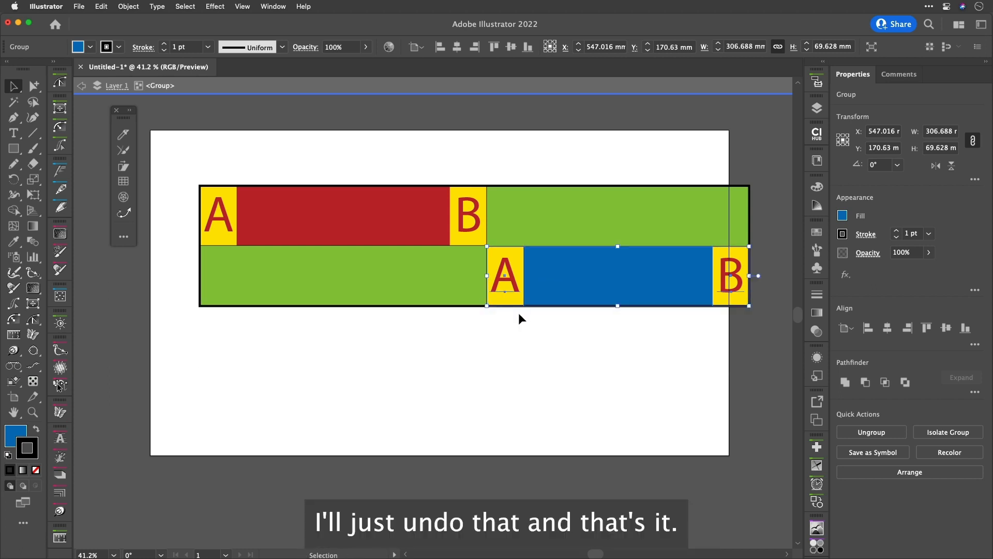
Shift the combined contents slightly left and leave isolation mode
left_click(512, 171)
left_click_drag(551, 207, 520, 206)
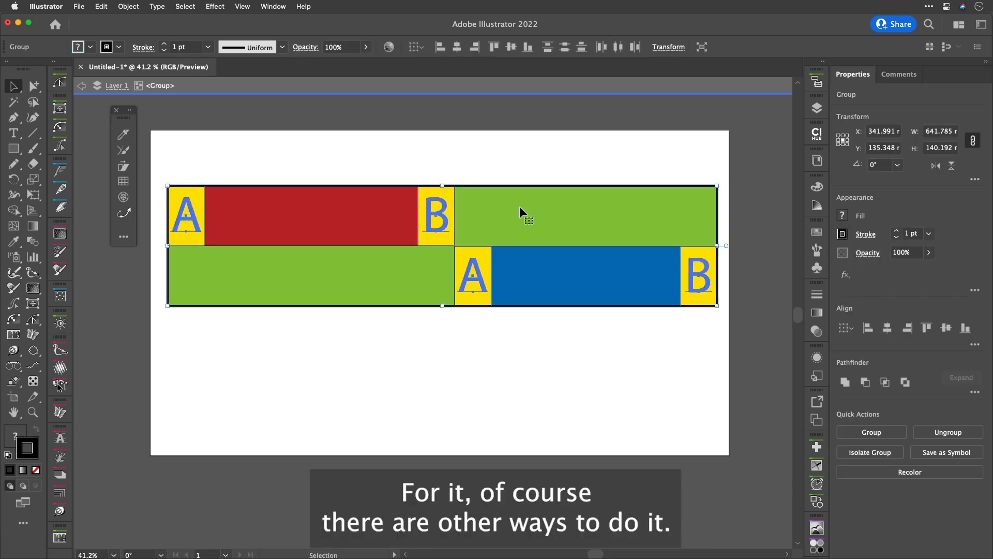
left_click(518, 155)
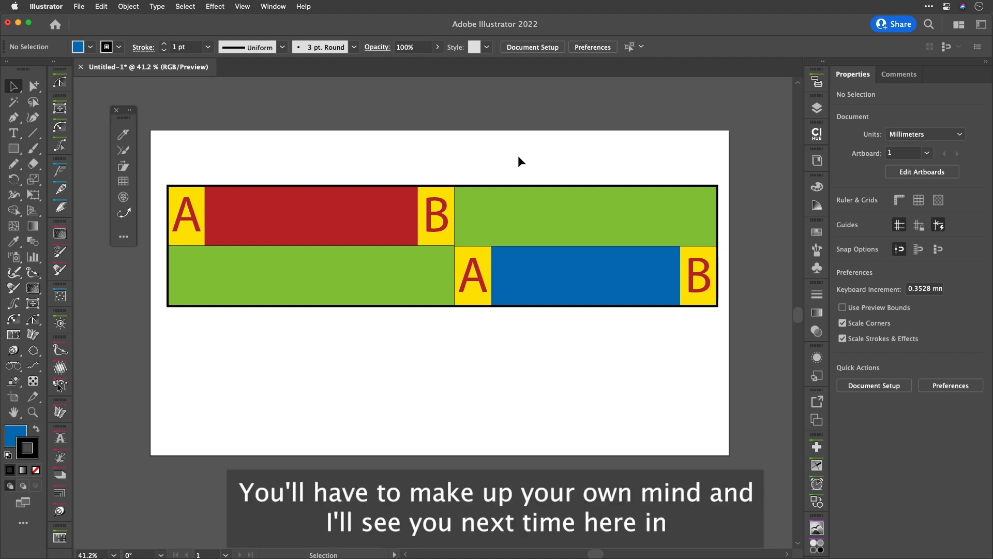